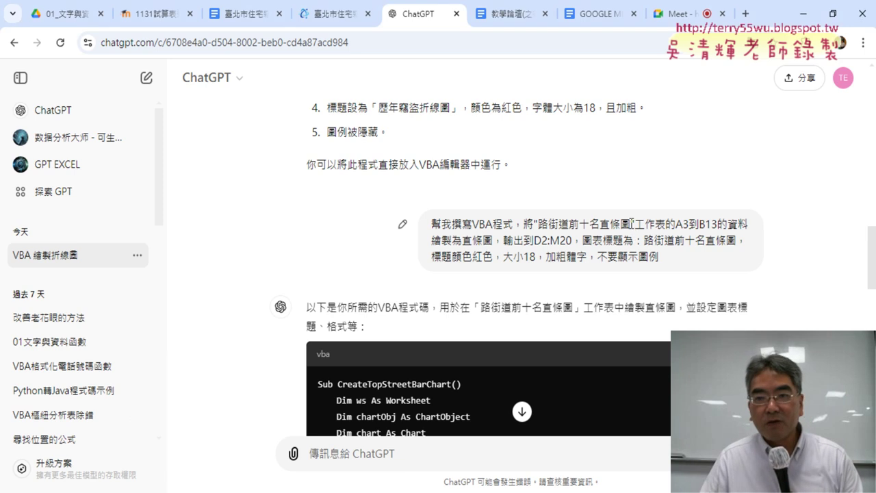
Review the line-chart prompt in ChatGPT, highlighting its sheet name and full text.
drag(631, 225, 538, 225)
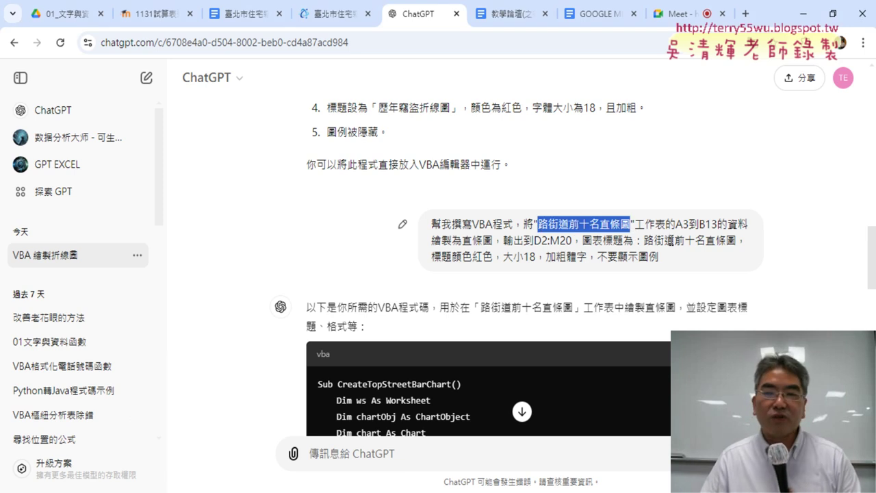
drag(870, 265, 874, 108)
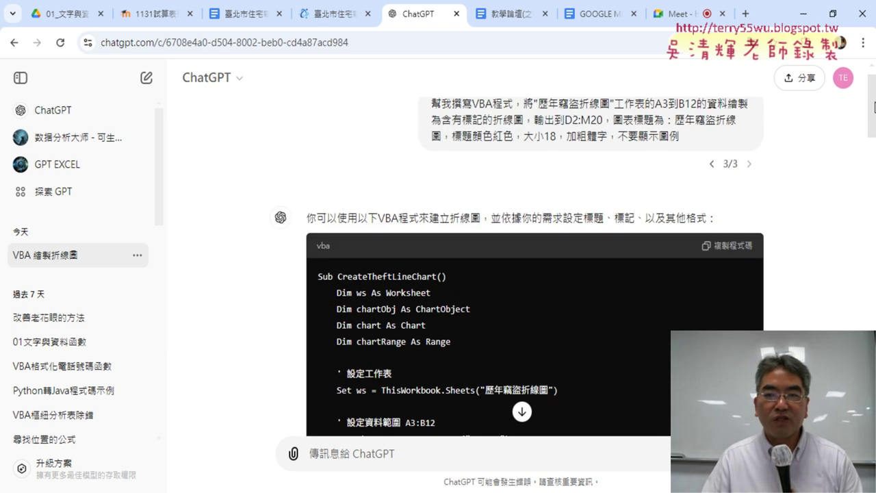
drag(708, 142, 428, 103)
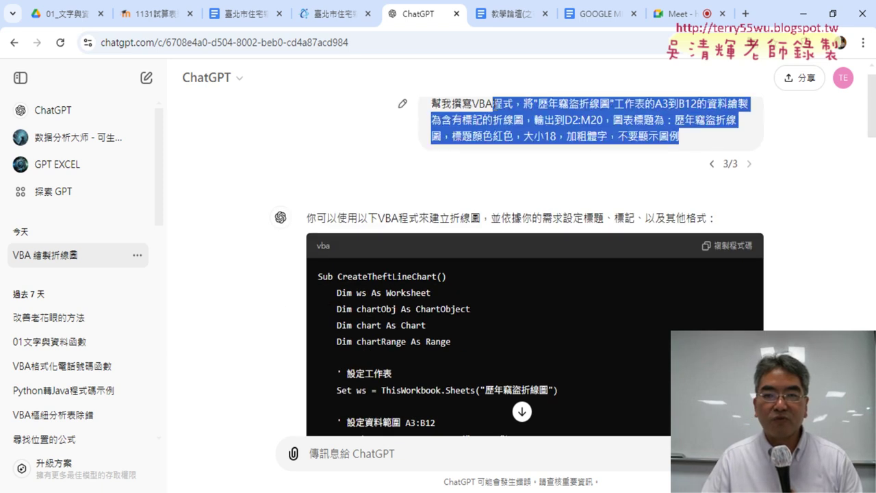
click(503, 139)
scroll(774, 198, down, 4)
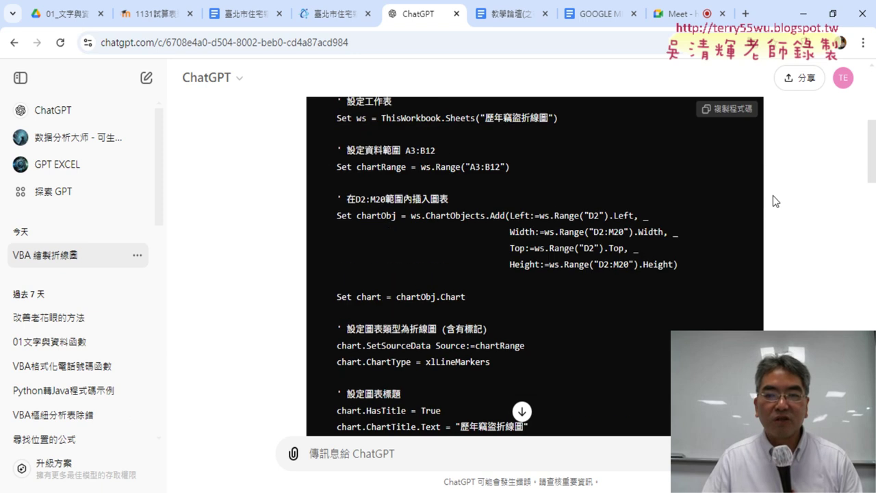
scroll(774, 198, down, 5)
scroll(774, 197, down, 3)
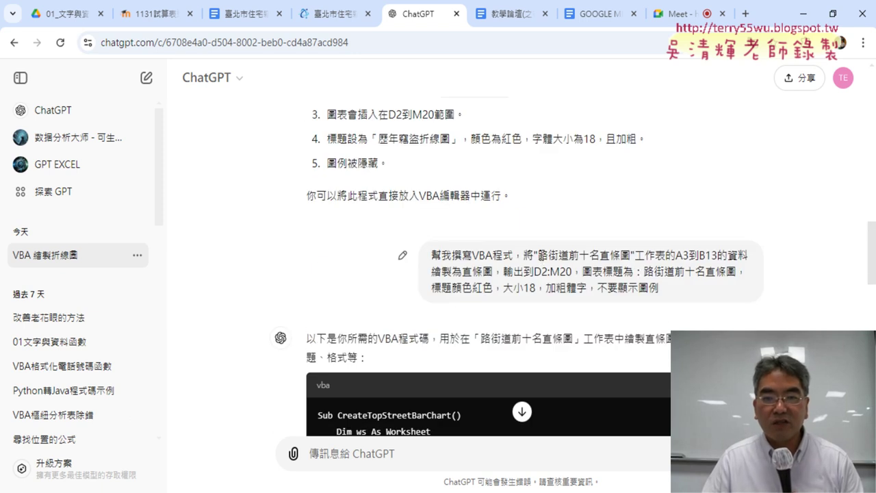
Check the 路街道前十名直條圖 prompt (range A3:B13, chart title) and copy its VBA code.
drag(538, 255, 629, 255)
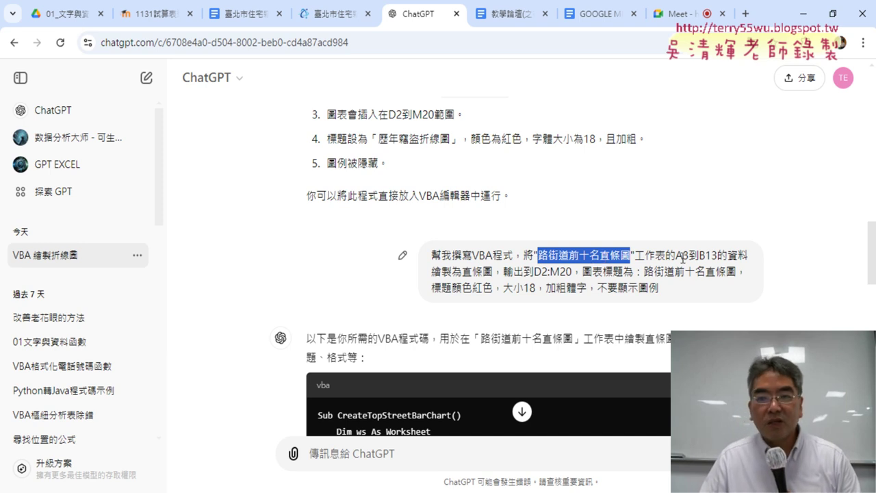
drag(676, 256, 717, 256)
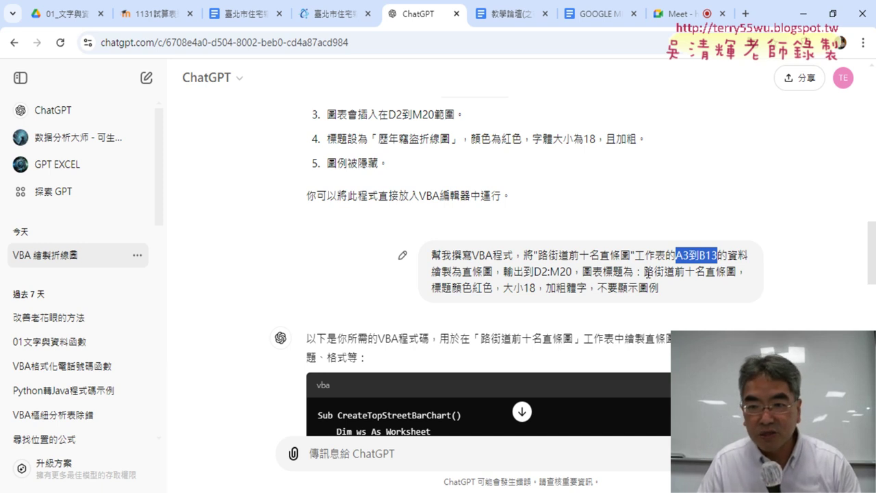
drag(645, 272, 738, 271)
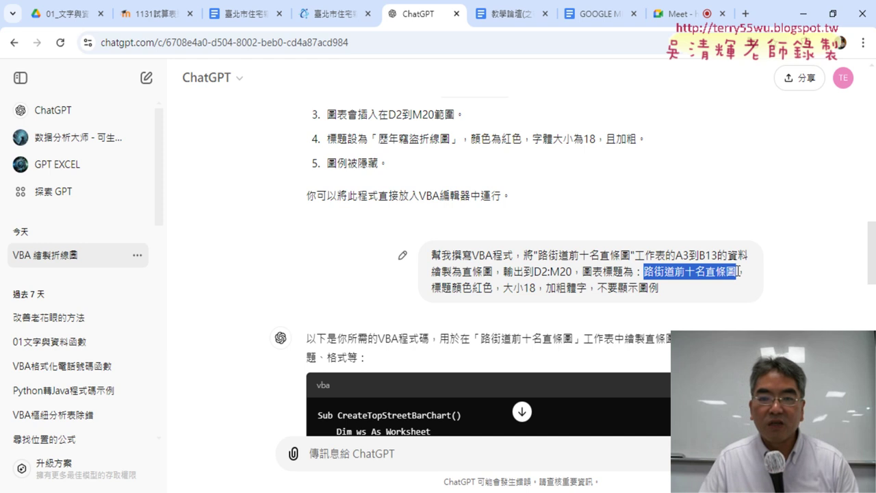
drag(658, 287, 429, 253)
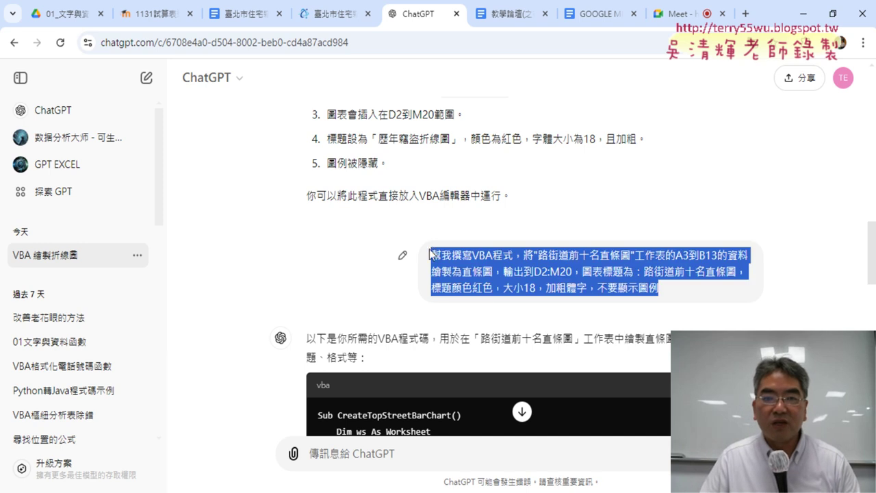
scroll(686, 291, down, 3)
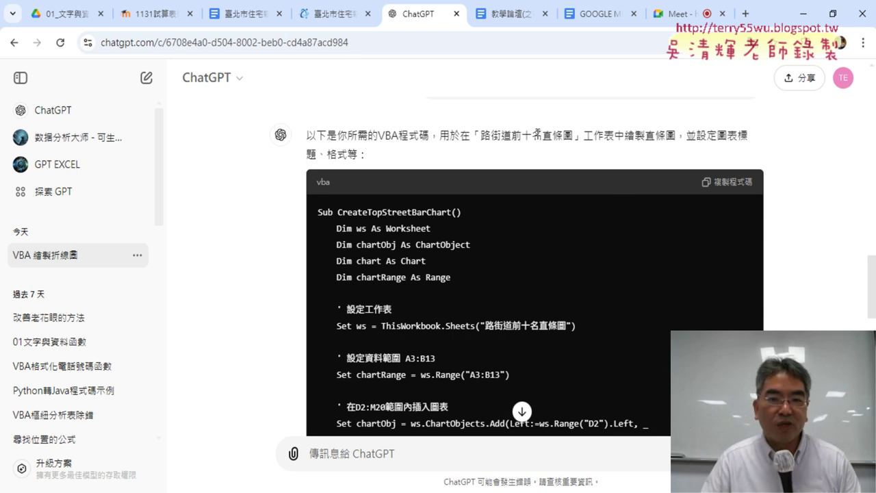
click(732, 184)
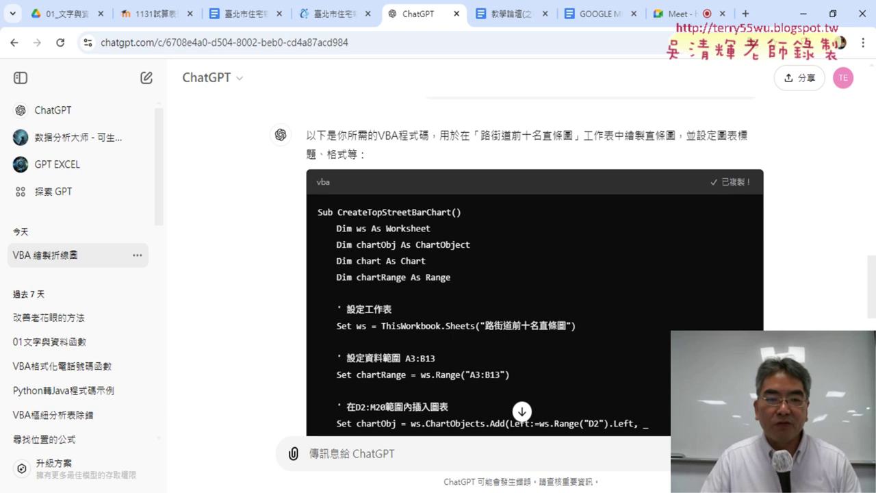
Switch to Excel, open the VBA editor and browse Module1's code and macro list.
key(alt+Tab)
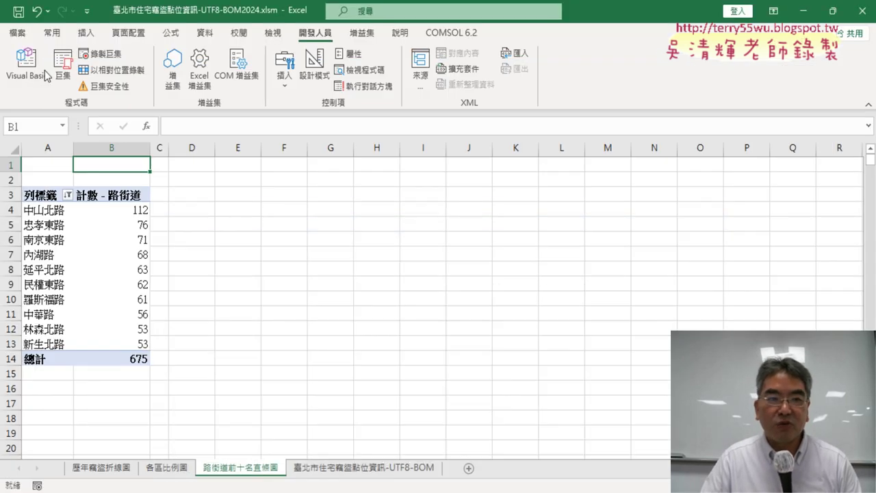
click(45, 75)
scroll(627, 269, up, 1)
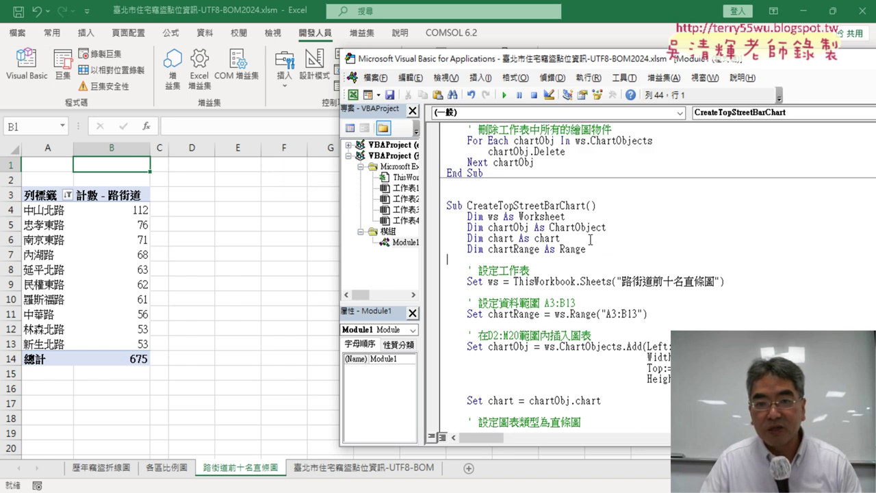
scroll(603, 253, up, 5)
scroll(575, 233, up, 4)
scroll(540, 204, up, 1)
scroll(533, 198, down, 2)
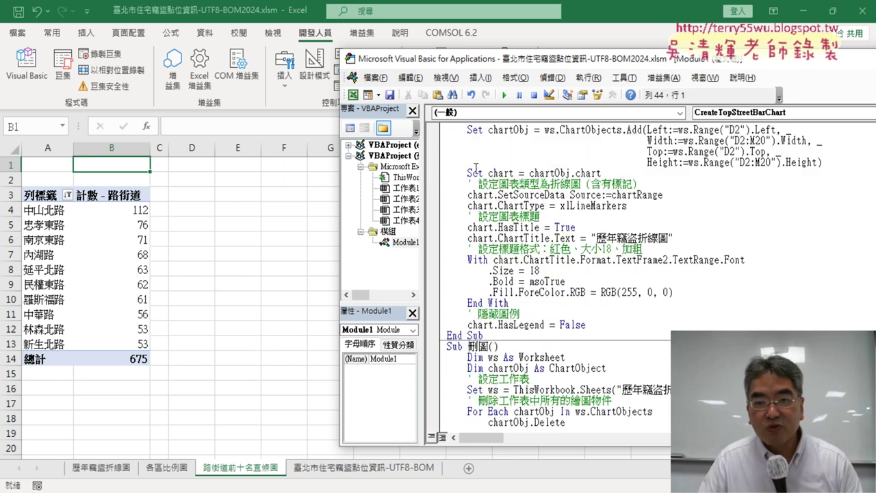
scroll(513, 192, down, 6)
scroll(490, 180, down, 4)
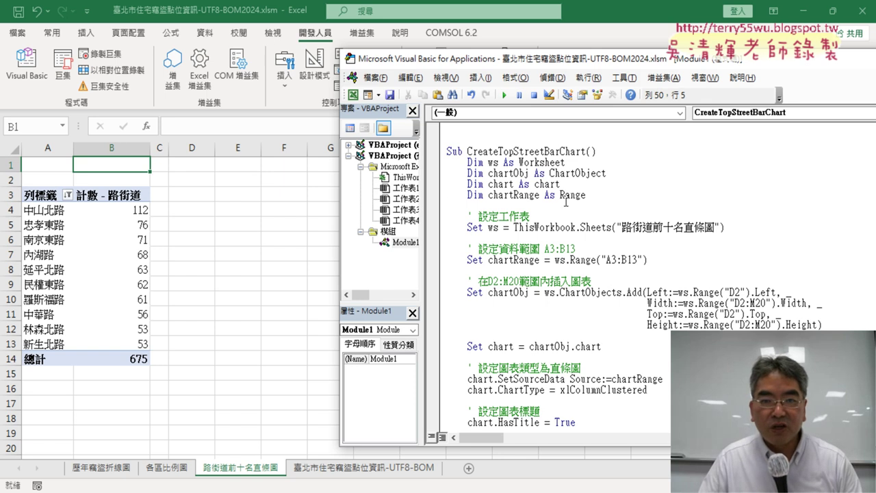
click(505, 95)
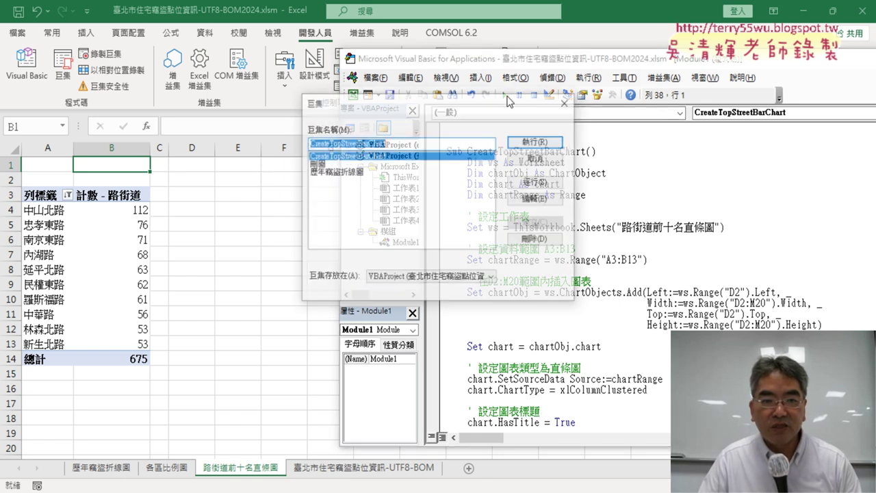
click(558, 158)
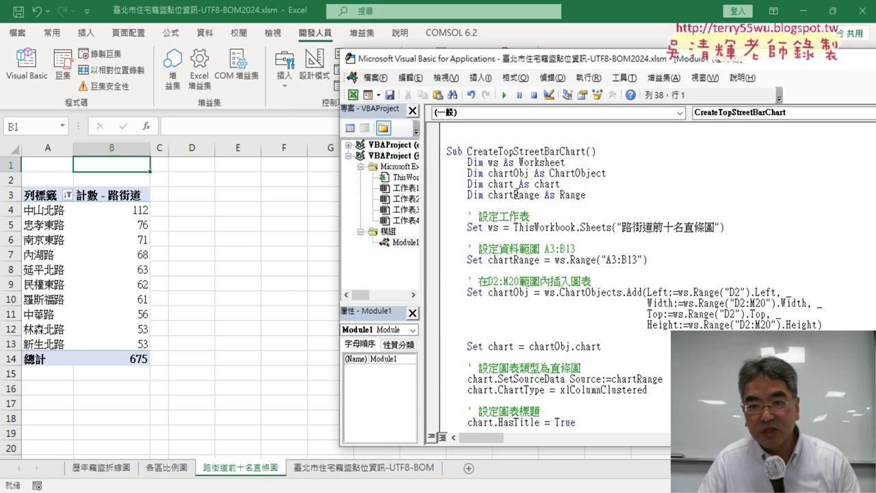
Run CreateTopStreetBarChart to draw the top-ten street column chart beside the pivot table.
drag(554, 64, 646, 40)
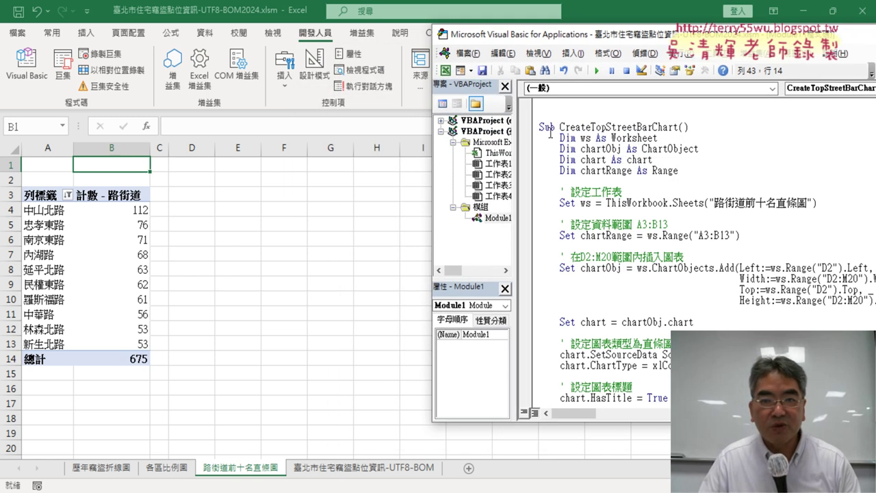
drag(542, 127, 622, 128)
click(694, 177)
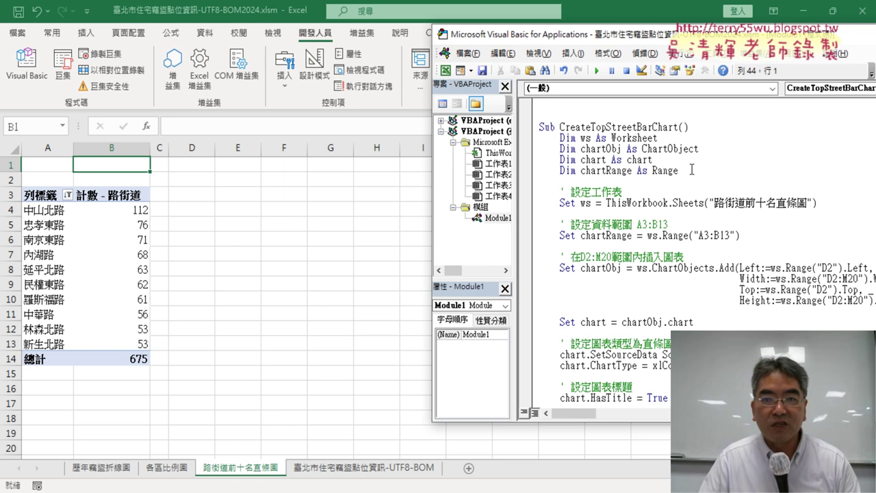
click(596, 71)
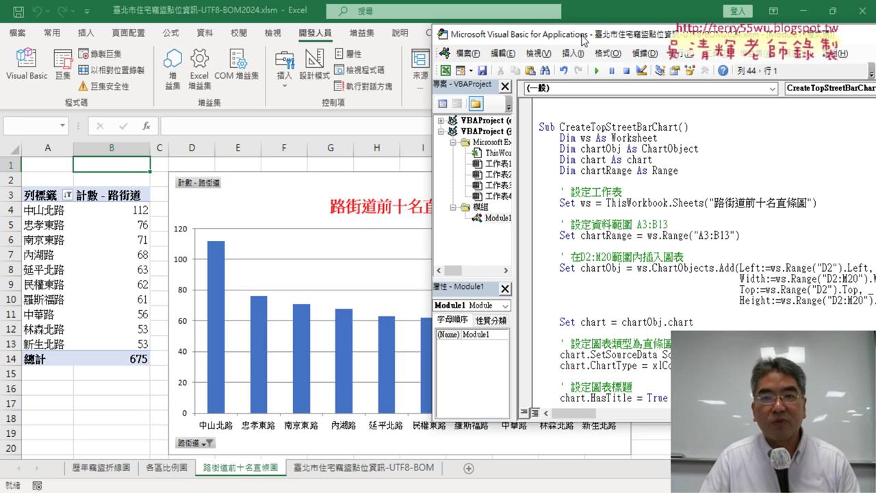
drag(582, 41, 642, 45)
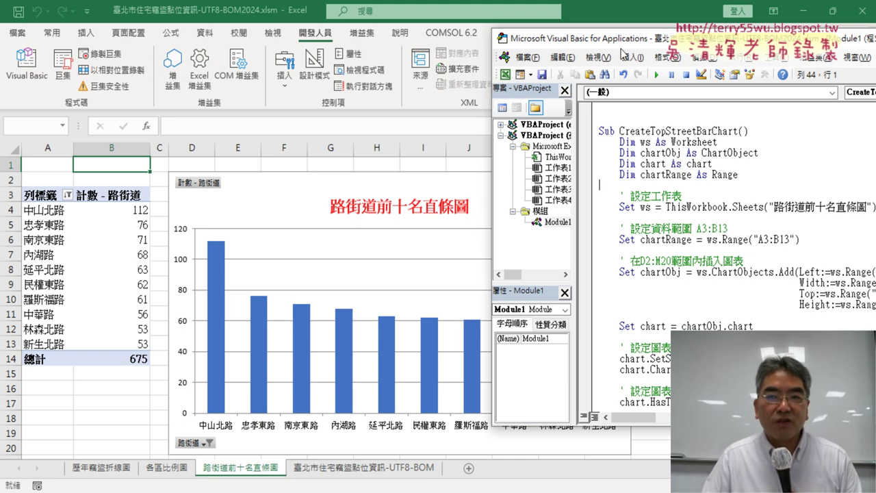
drag(621, 47, 250, 59)
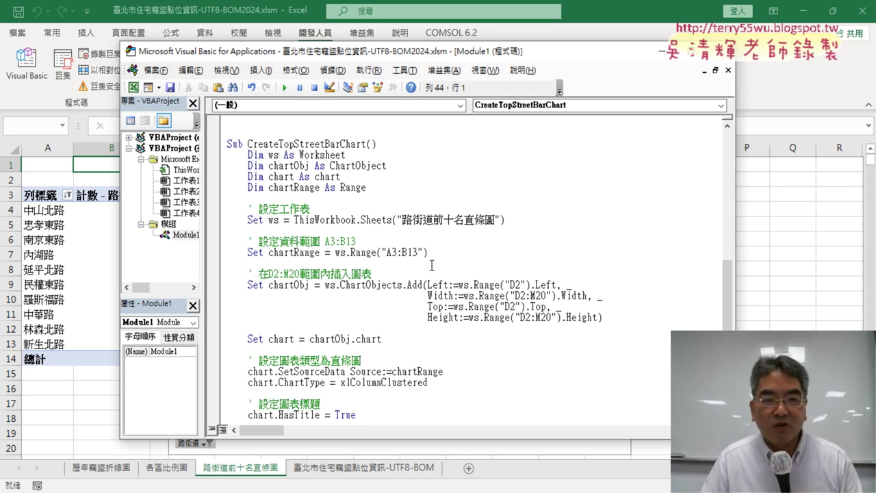
Replace the Sub name CreateTopStreetBarChart with the sheet name 路街道前十名直條圖.
drag(248, 143, 366, 142)
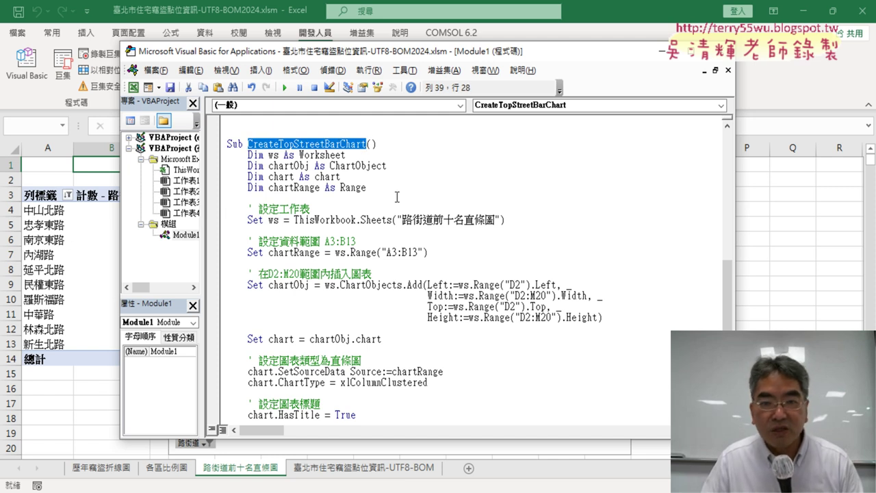
click(490, 218)
drag(496, 219, 403, 220)
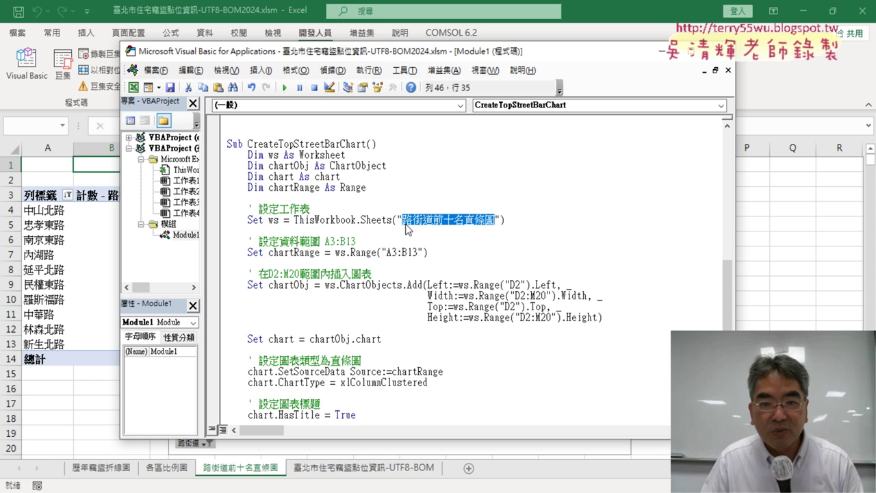
right_click(419, 224)
click(449, 245)
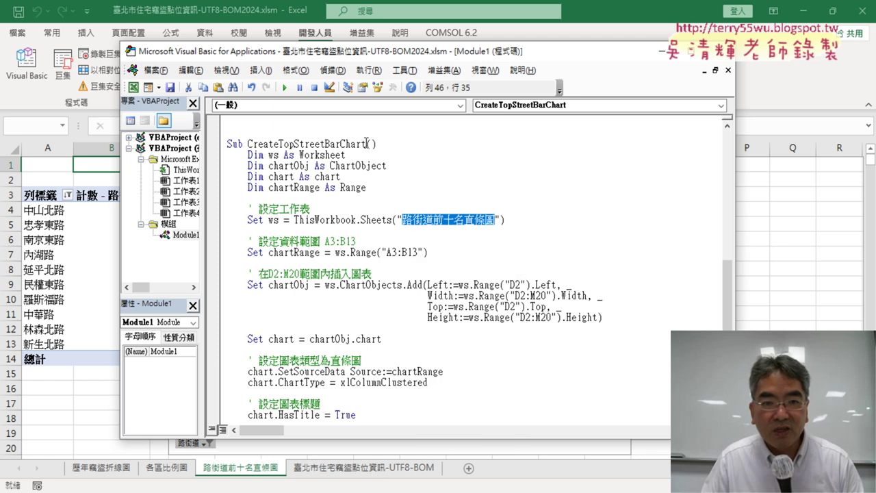
drag(367, 144, 248, 144)
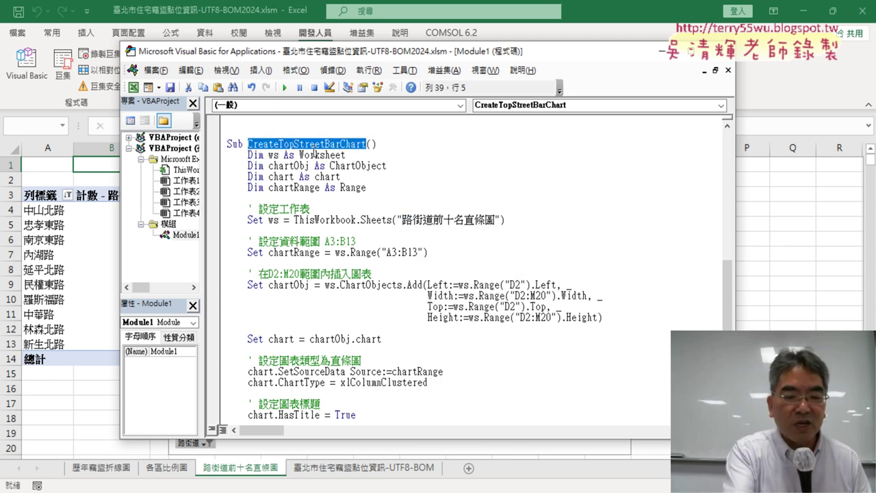
key(ctrl+v)
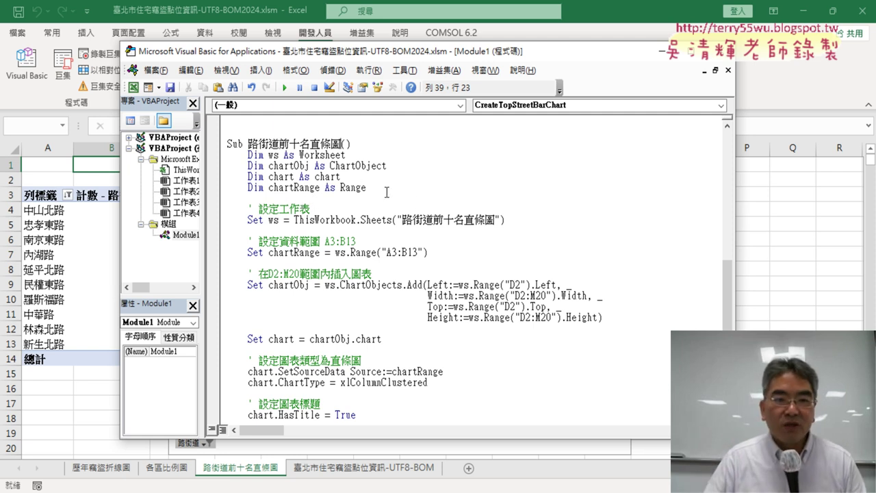
Select the four Dim variable declaration lines in the procedure.
drag(268, 189, 249, 188)
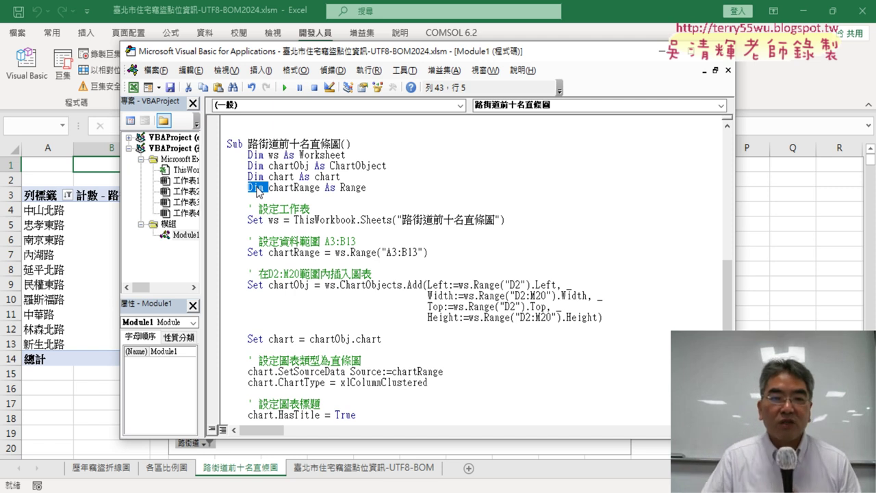
drag(370, 187, 320, 188)
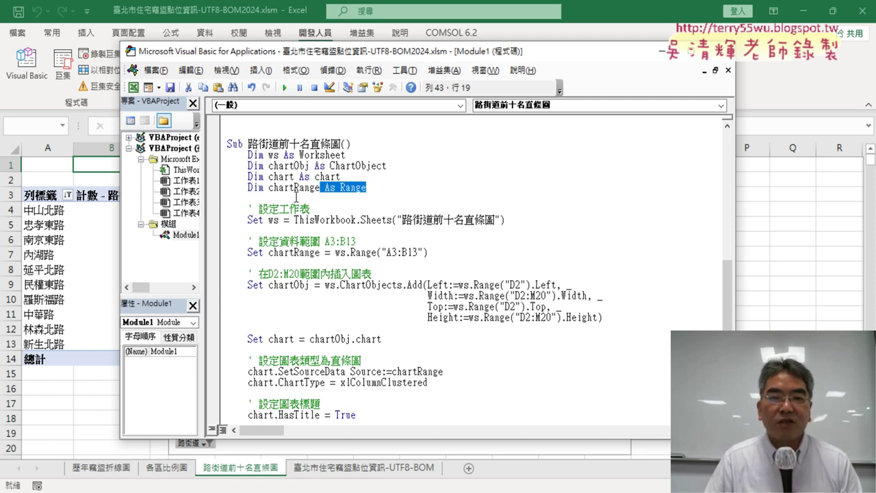
drag(227, 198, 228, 155)
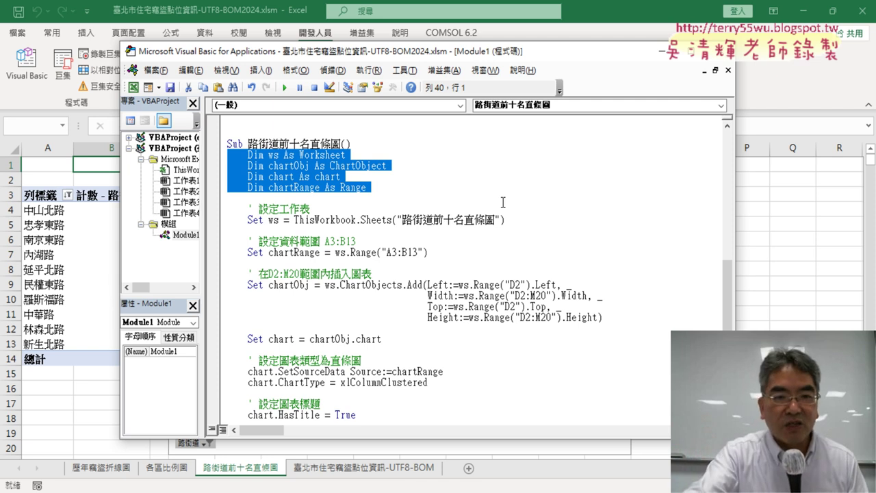
Delete the four declaration lines and every blank line in Sub 路街道前十名直條圖.
key(Delete)
key(Delete)
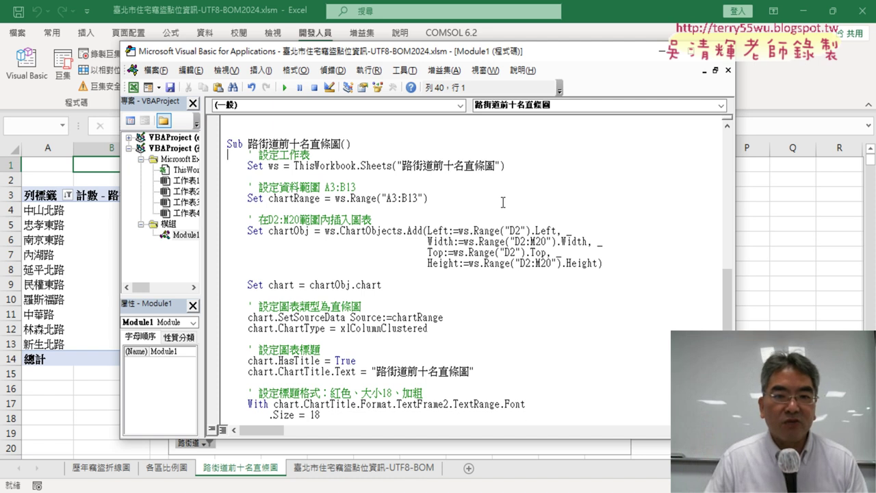
key(Delete)
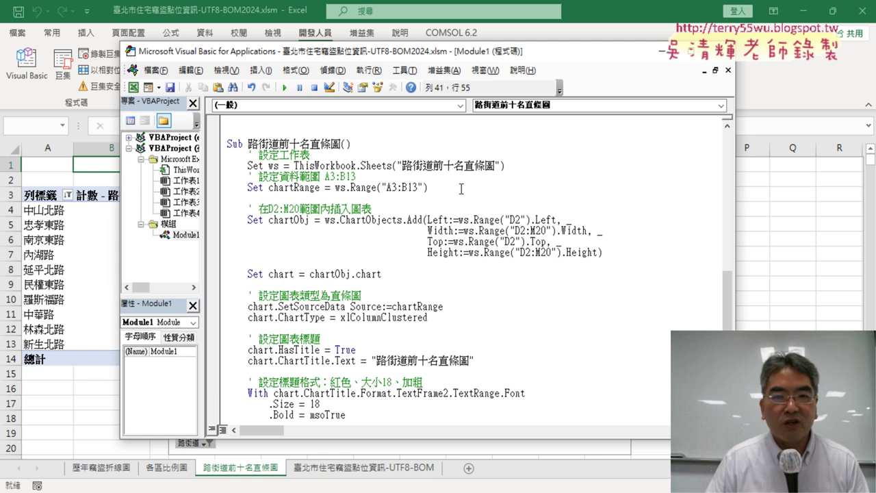
key(Delete)
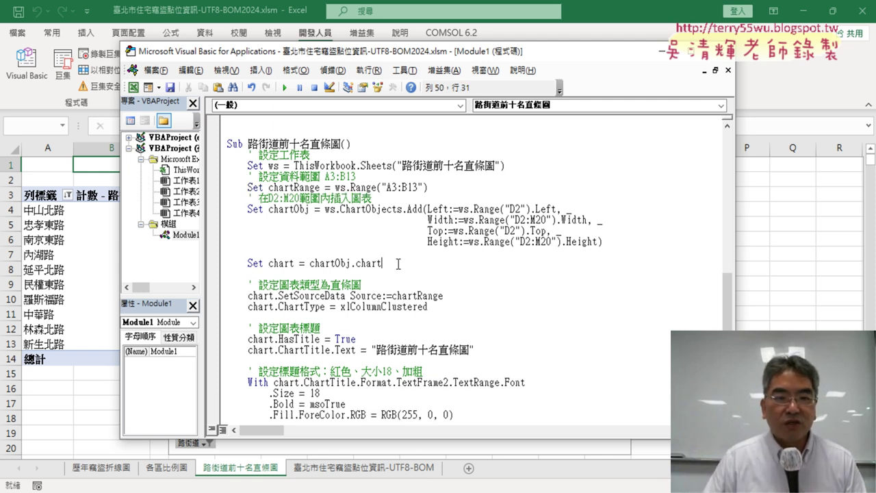
key(Delete)
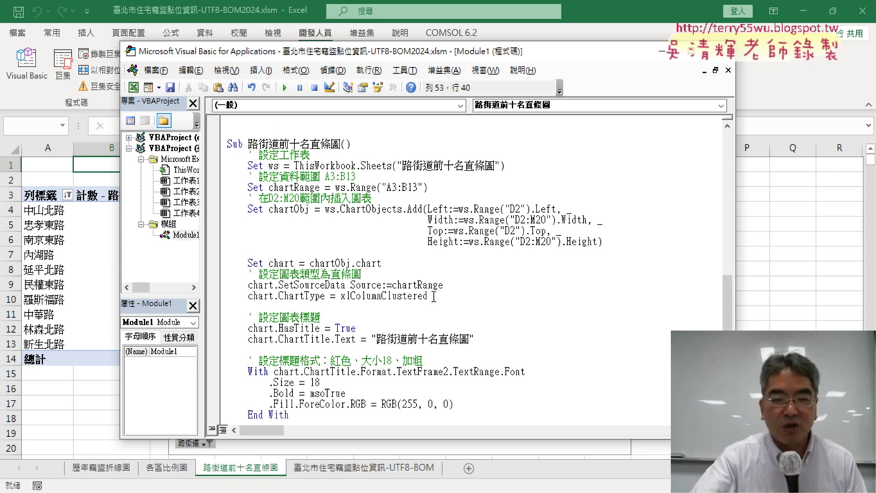
key(Delete)
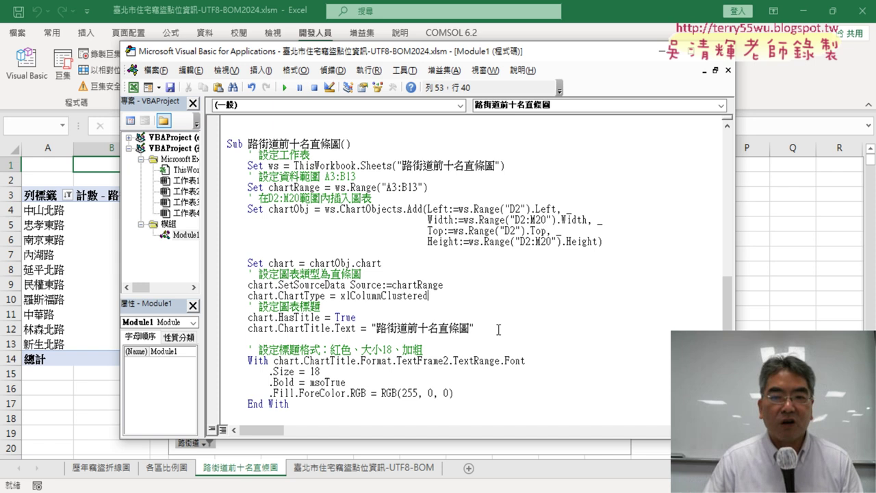
key(Delete)
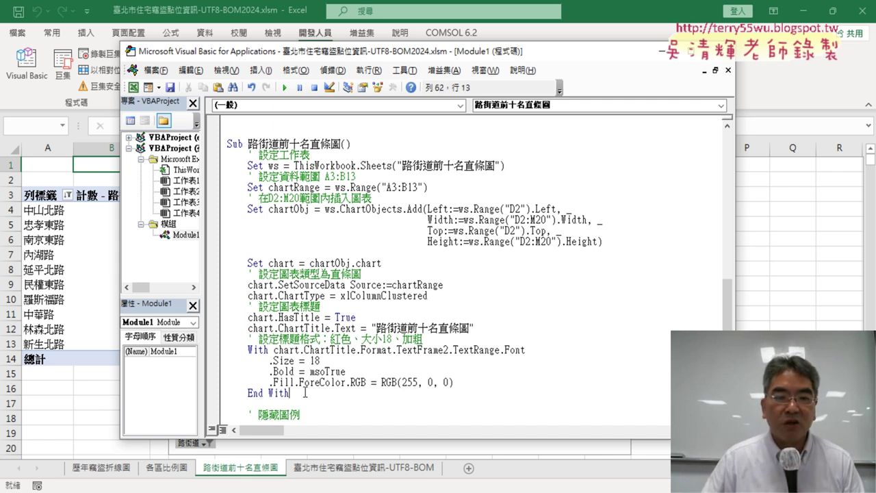
key(Delete)
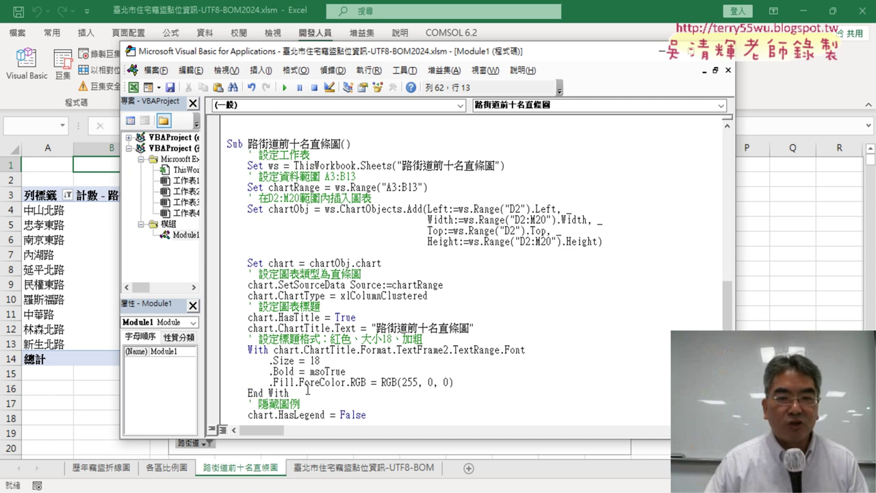
scroll(450, 333, down, 1)
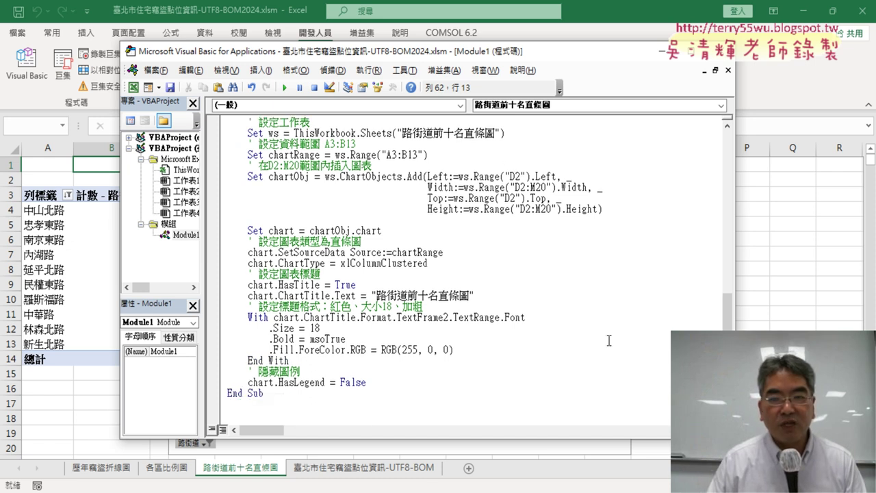
drag(728, 331, 728, 327)
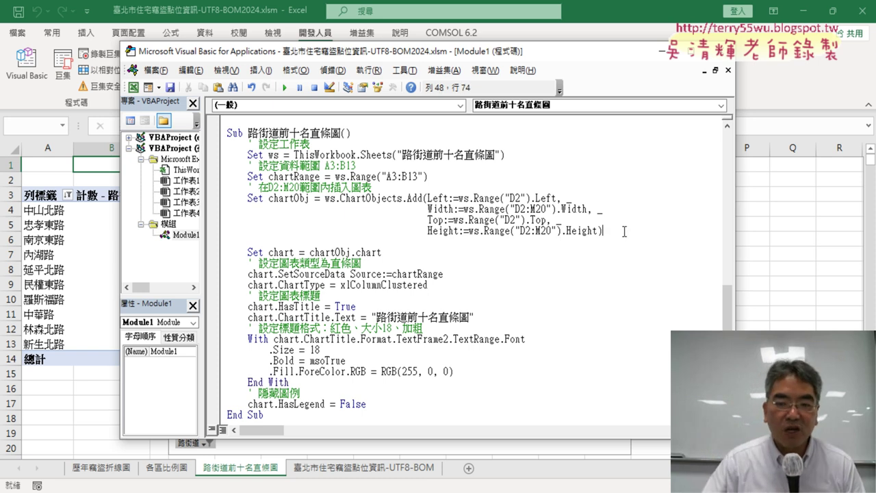
key(Delete)
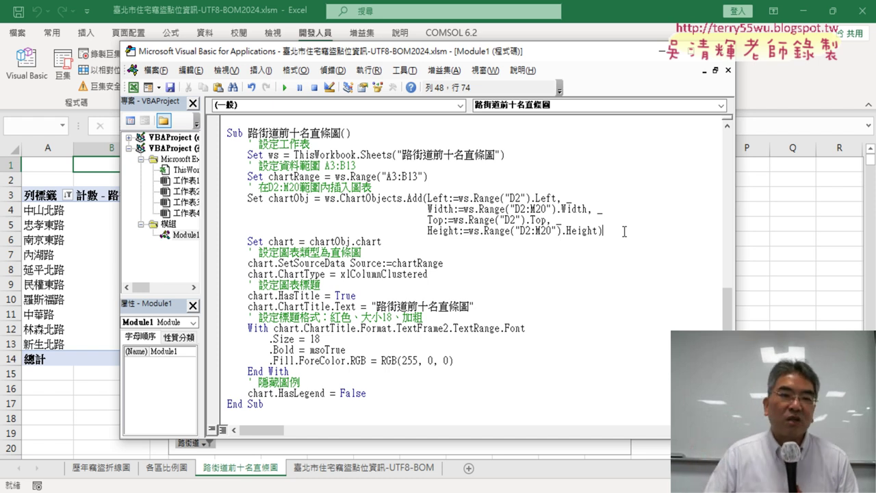
Move the VBA editor aside to show the top-ten street chart on the sheet.
drag(452, 58, 695, 61)
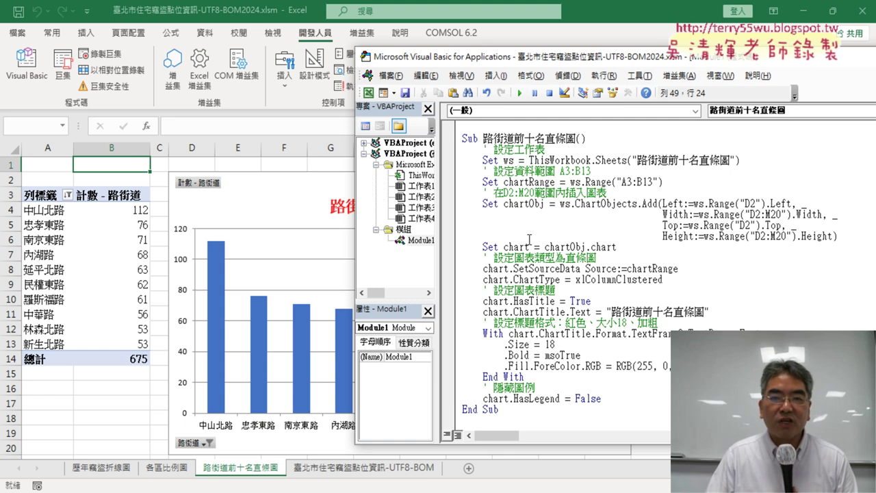
scroll(529, 239, up, 2)
scroll(529, 240, up, 2)
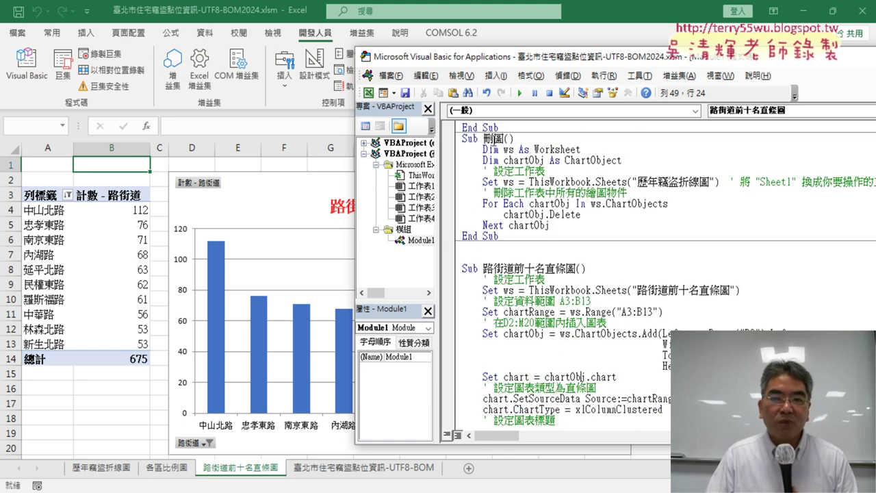
Duplicate the 刪圖 macro below itself and rename the copy 刪圖2.
click(528, 204)
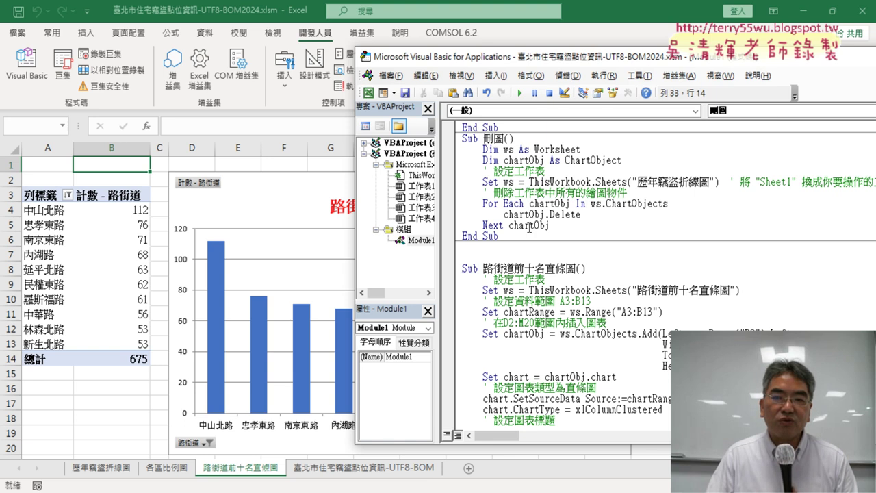
drag(508, 235, 462, 139)
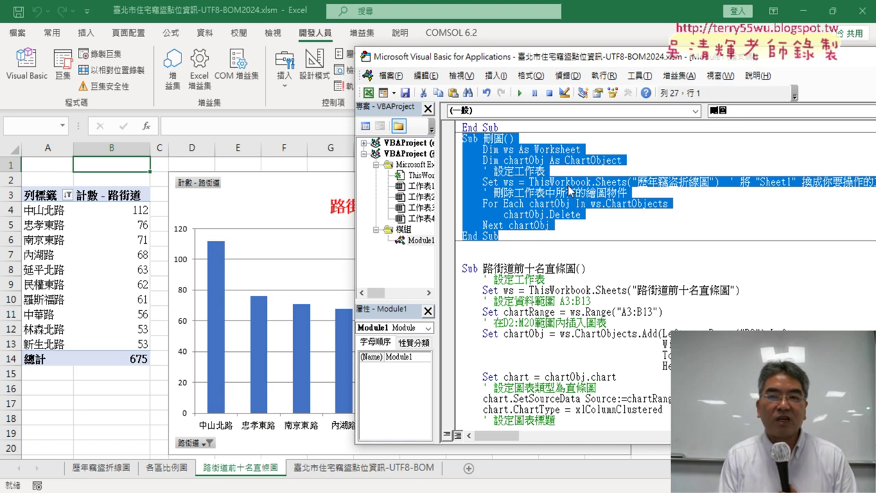
right_click(490, 156)
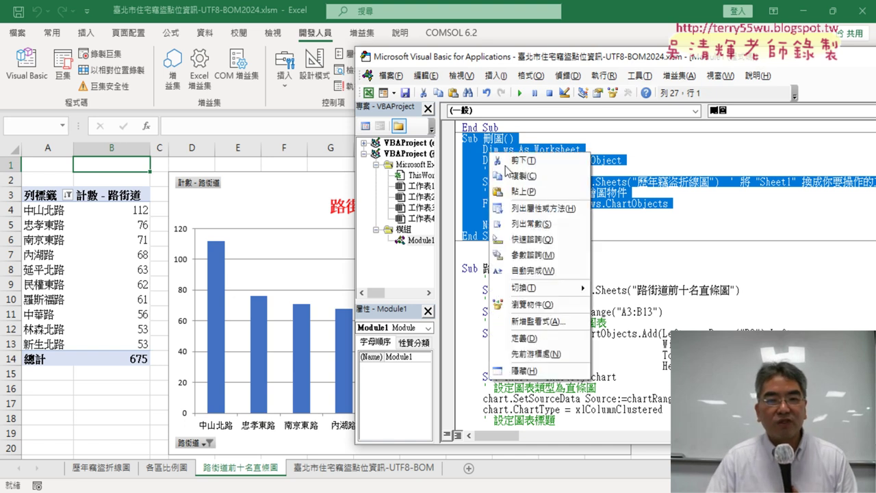
click(514, 180)
click(470, 250)
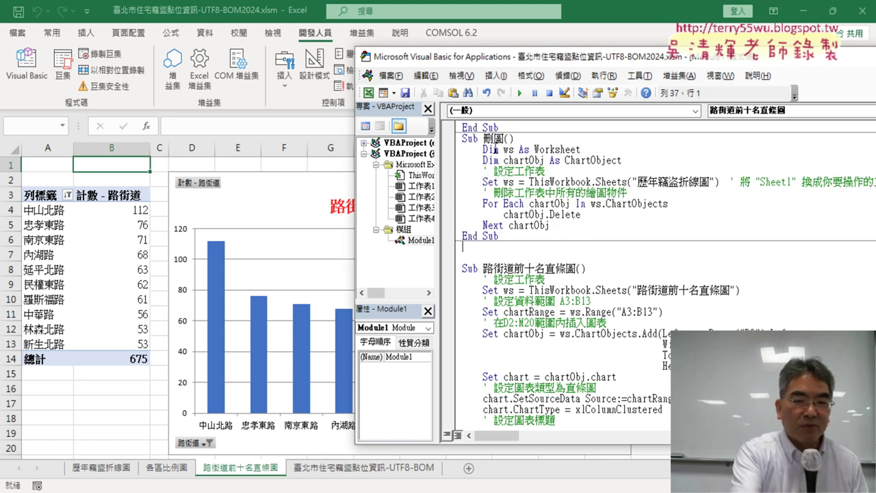
key(ctrl+v)
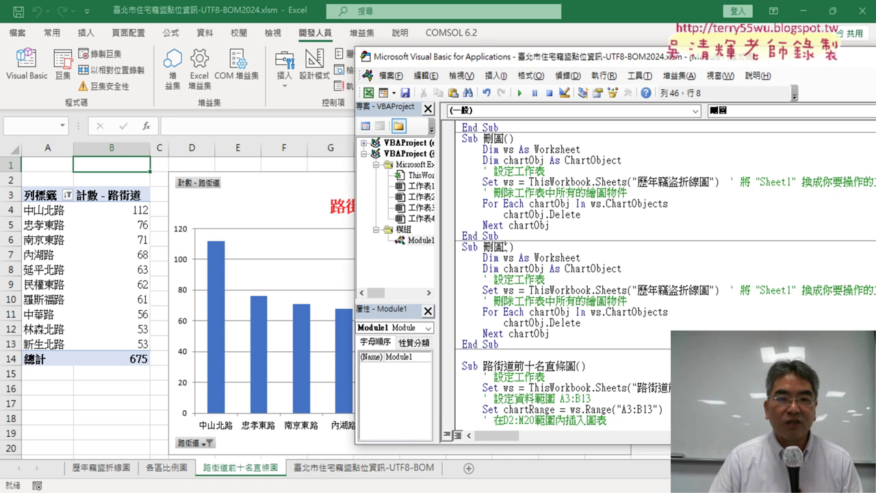
click(619, 245)
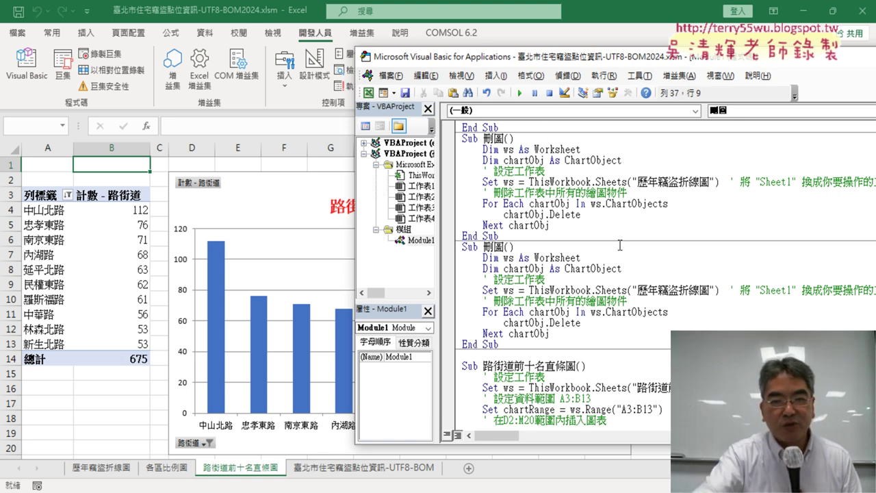
text(2)
Change 刪圖2's sheet reference from 歷年竊盜折線圖 to 路街道前十名直條圖.
scroll(648, 235, down, 2)
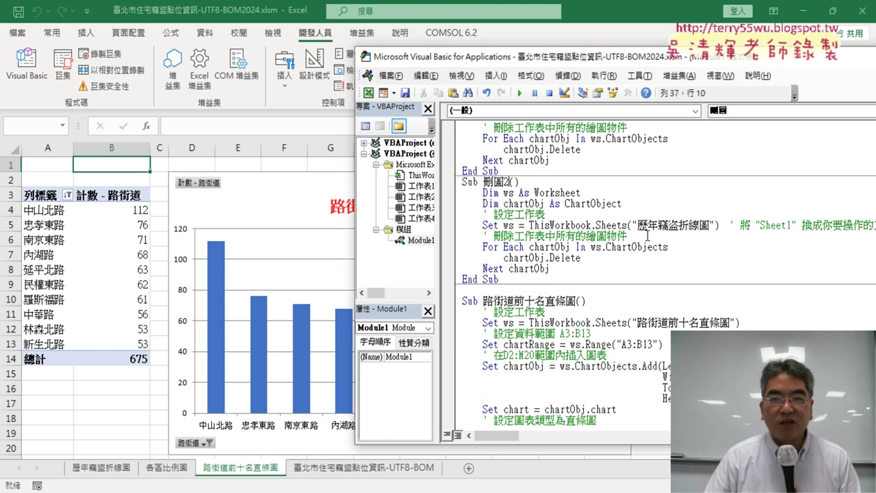
drag(730, 321, 639, 323)
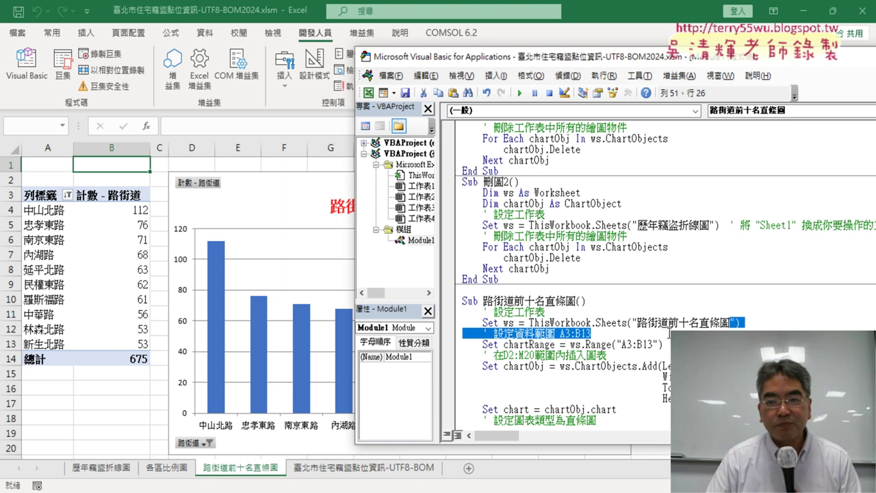
right_click(658, 330)
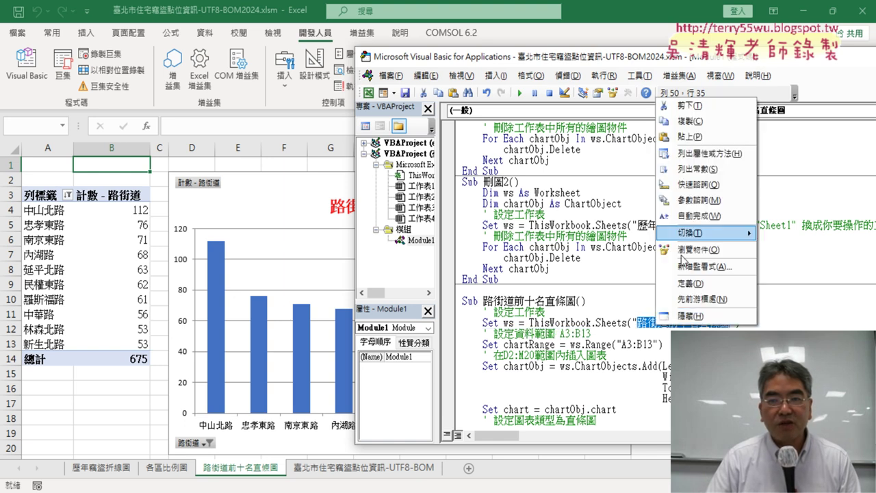
click(707, 130)
drag(690, 226, 639, 225)
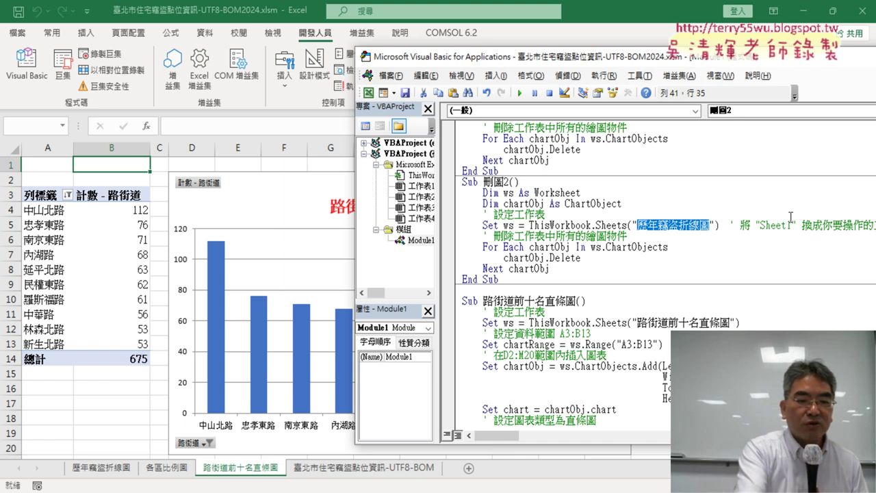
key(ctrl+v)
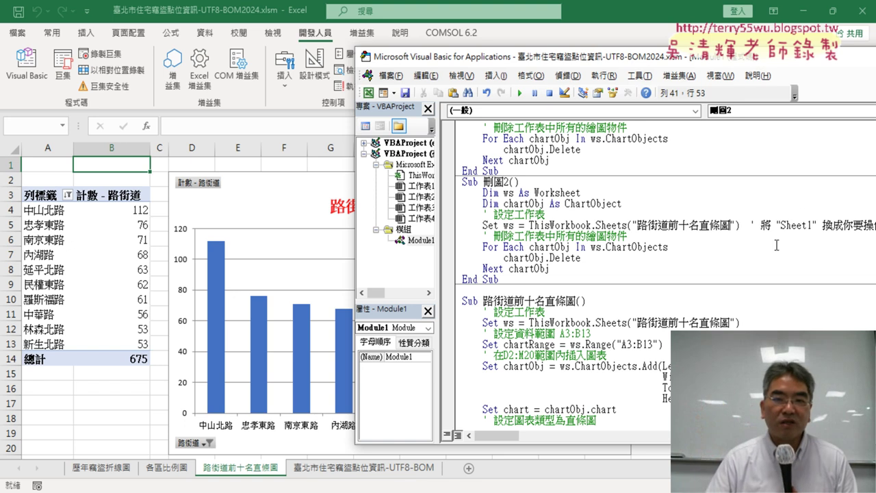
drag(568, 57, 673, 59)
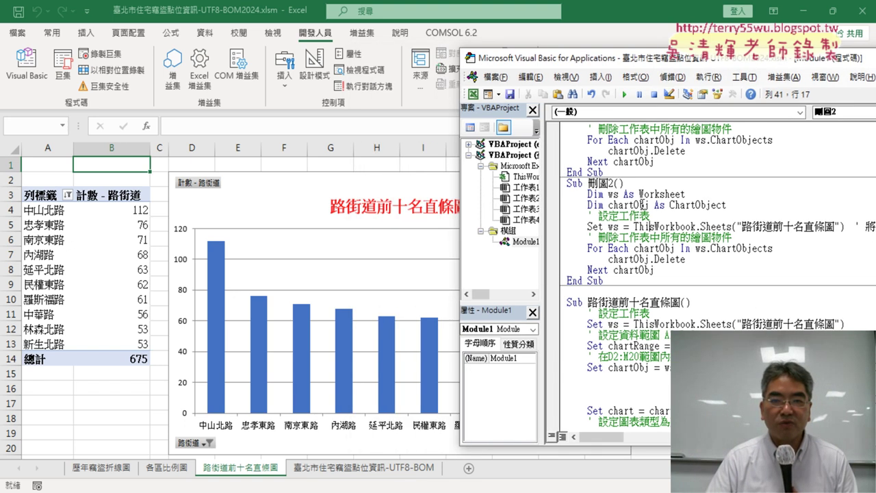
Run 刪圖2, then 路街道前十名直條圖, then 刪圖2 again, leaving no chart on the sheet.
click(626, 95)
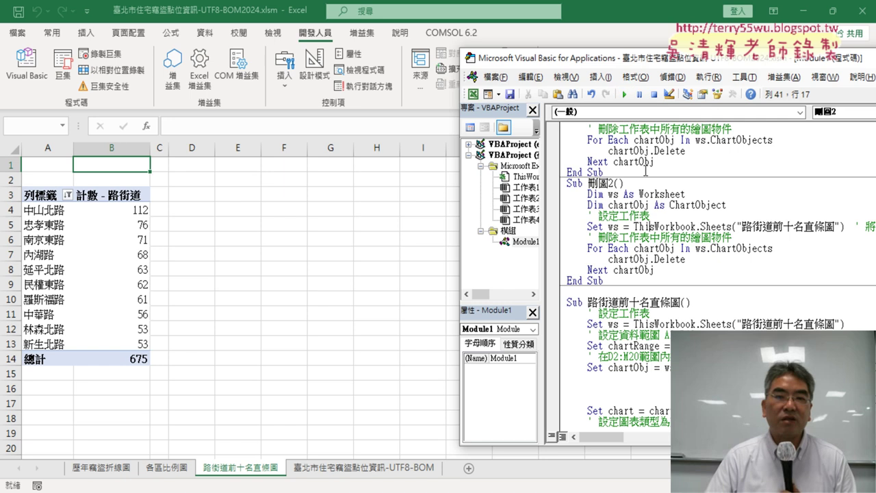
click(649, 327)
click(625, 95)
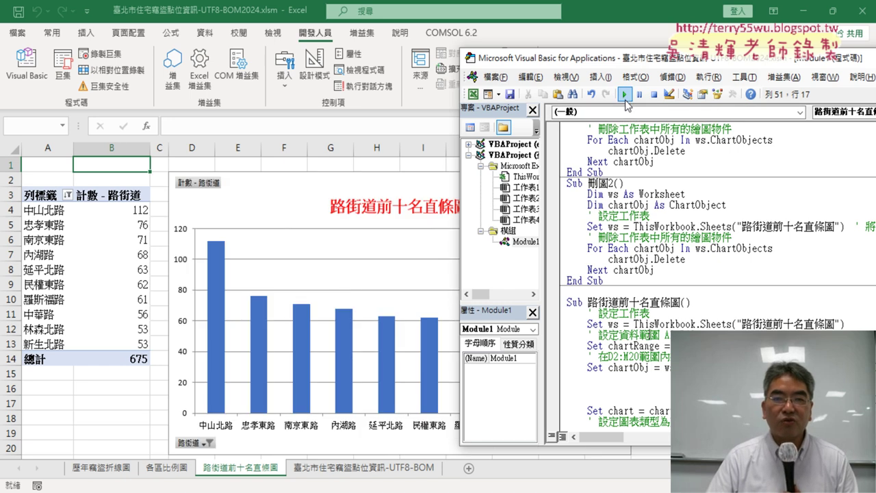
click(629, 237)
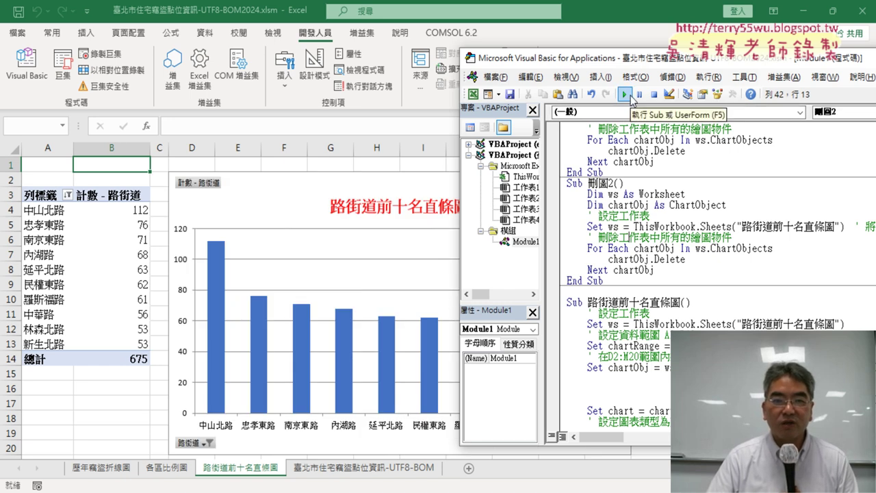
click(630, 95)
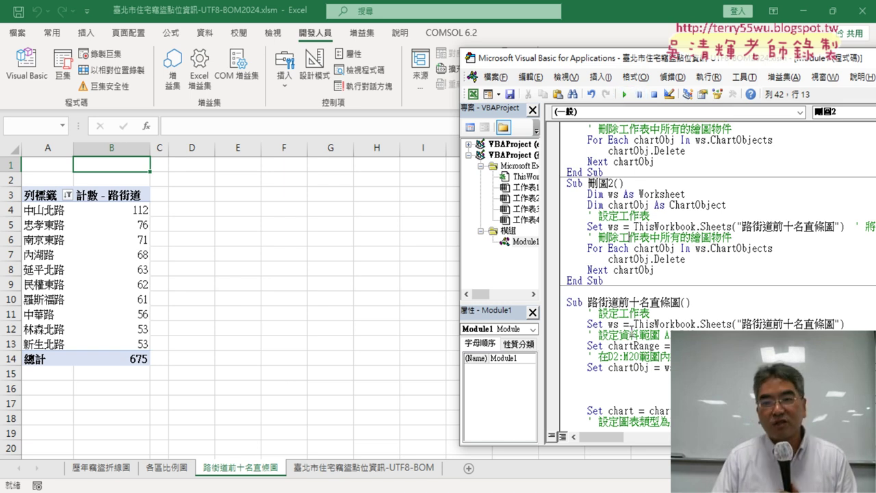
drag(624, 67, 460, 69)
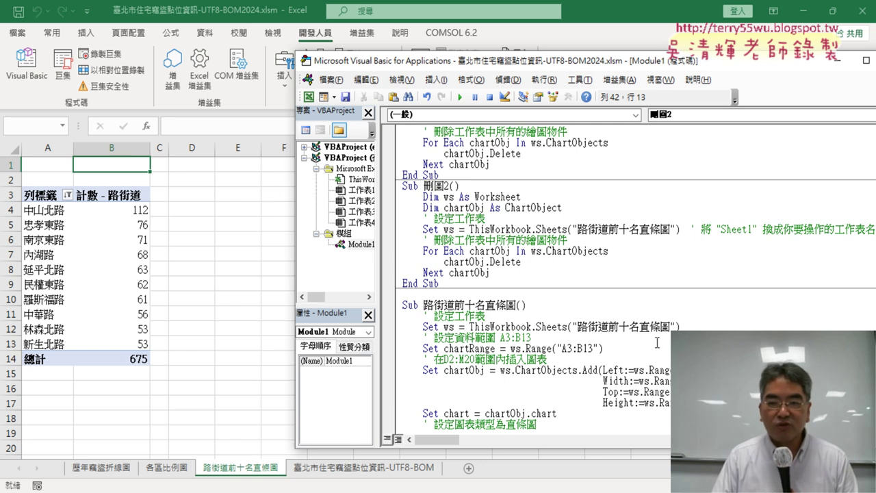
Select the Sheets("歷年竊盜折線圖") reference in 刪圖's Set ws line.
scroll(603, 297, up, 1)
scroll(588, 291, up, 1)
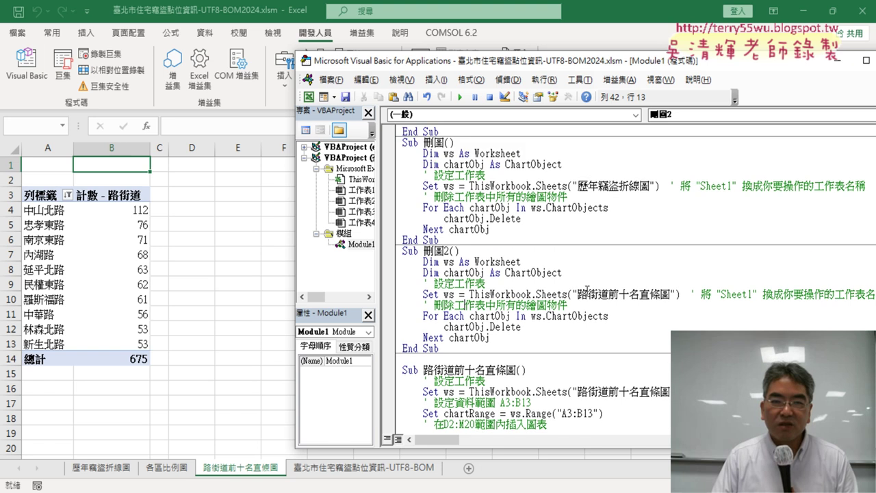
click(465, 176)
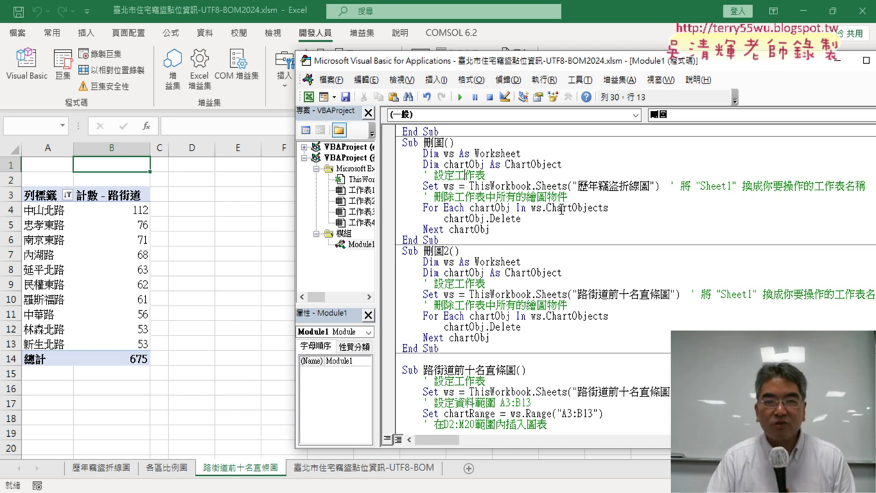
drag(469, 186, 660, 185)
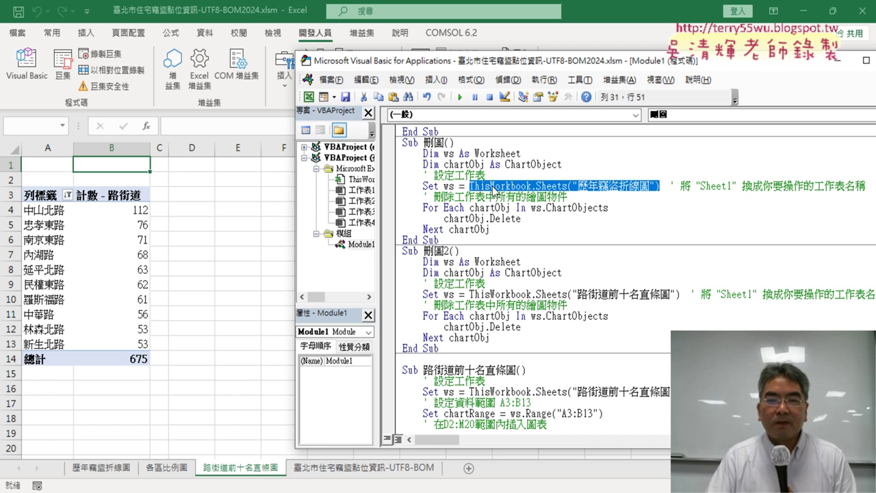
click(451, 186)
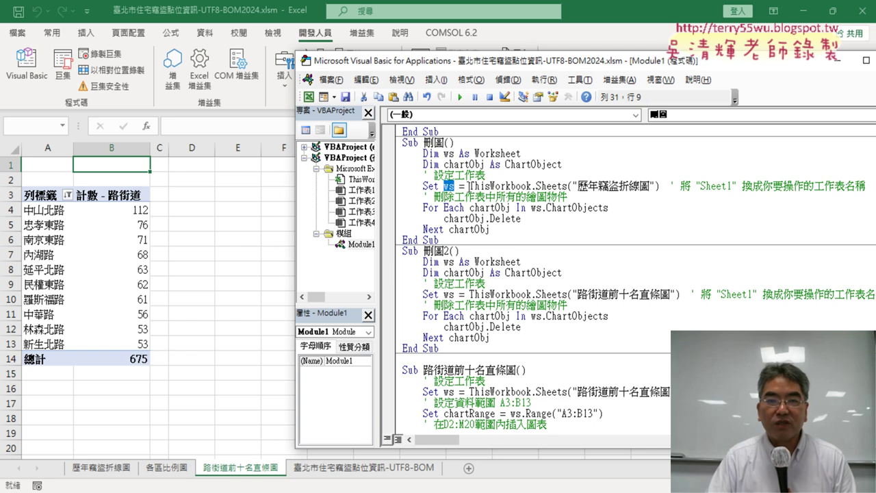
drag(469, 185, 661, 184)
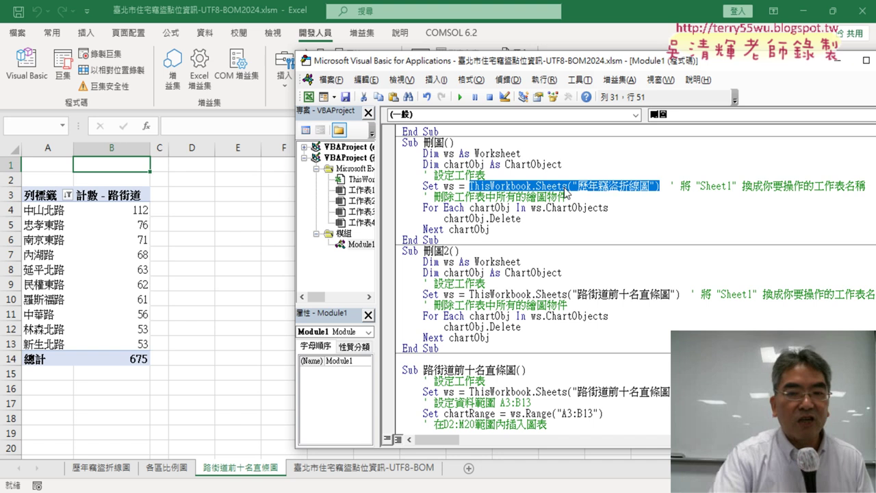
click(661, 186)
drag(661, 186, 536, 187)
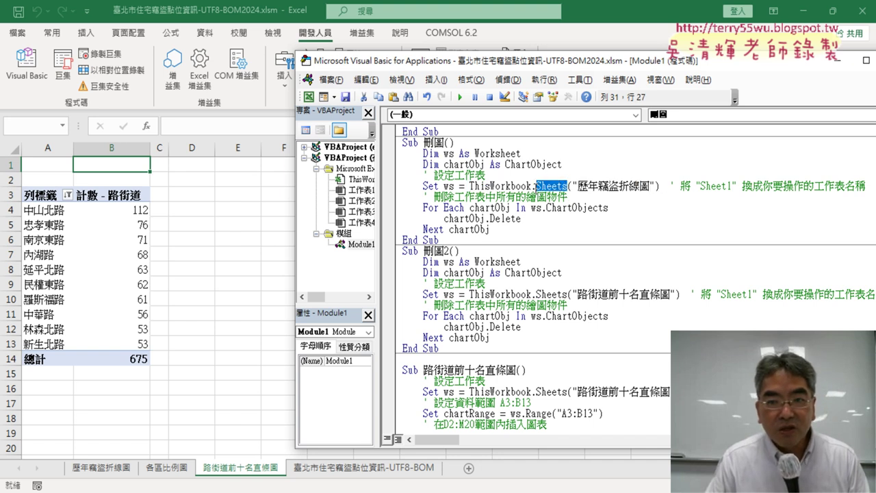
drag(665, 184, 578, 183)
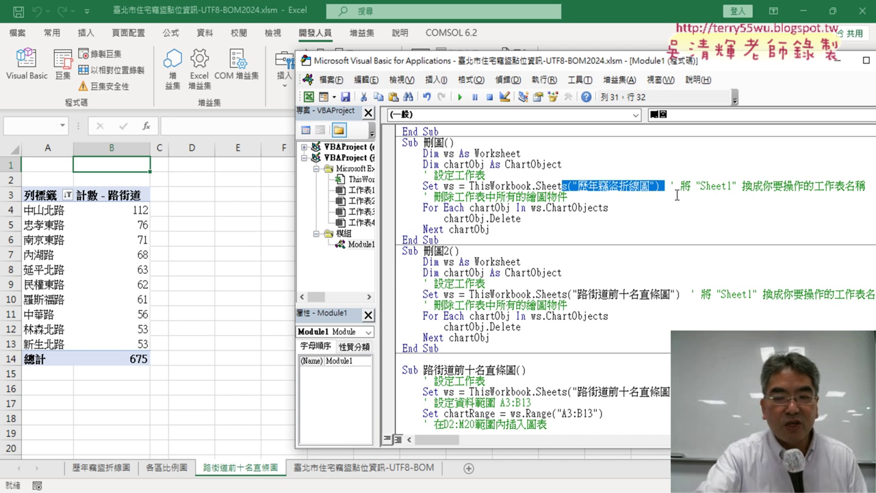
Replace ThisWorkbook.Sheets("歷年竊盜折線圖") in 刪圖 with ActiveSheet.
key(Delete)
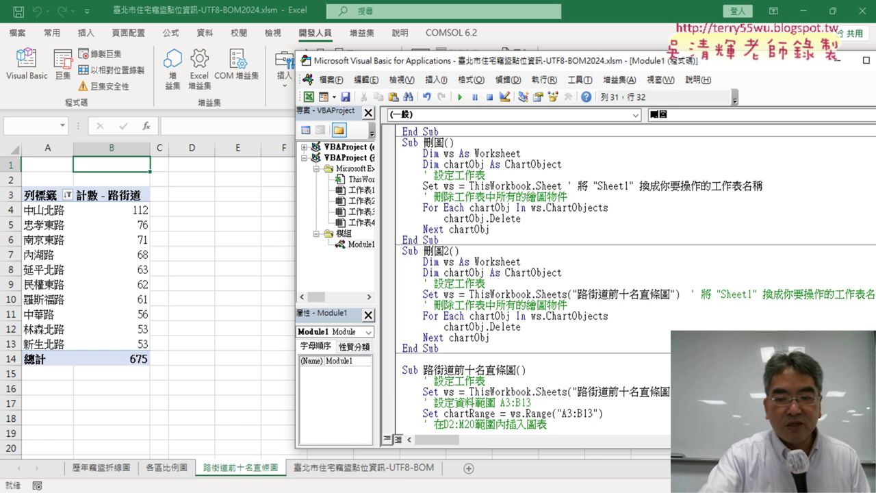
key(BackSpace)
key(BackSpace)
key(BackSpace)
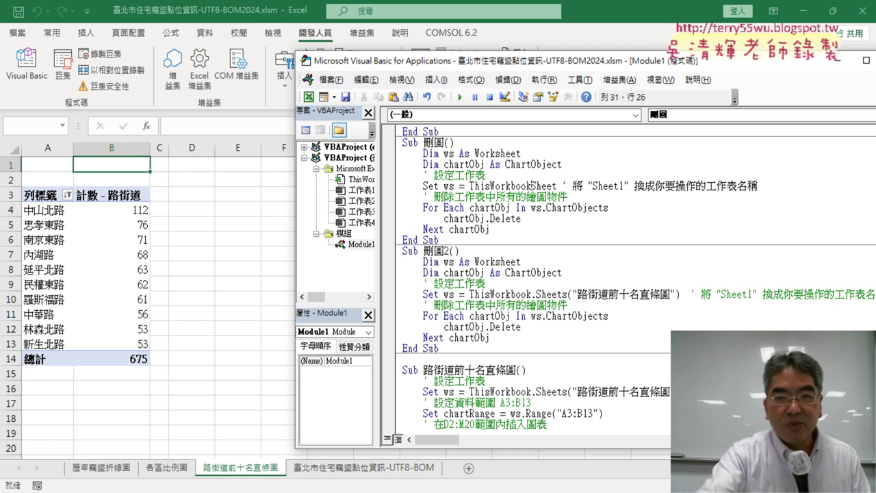
key(BackSpace)
key(BackSpace)
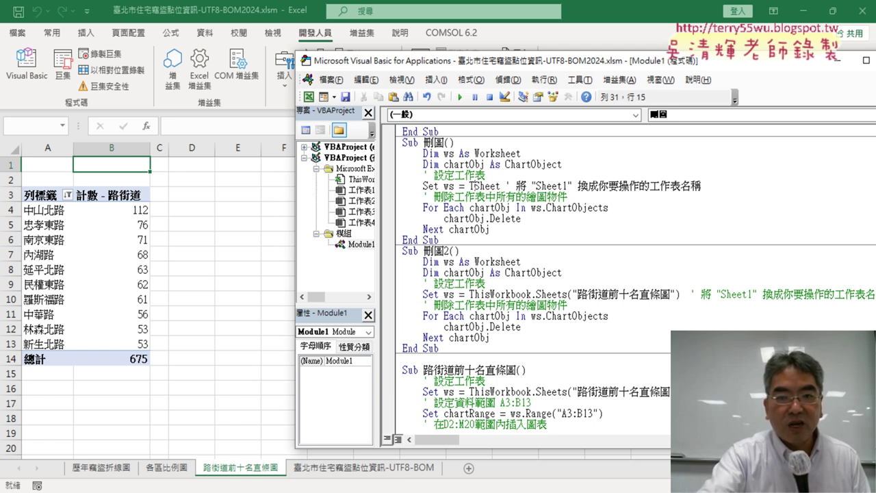
key(BackSpace)
text(a)
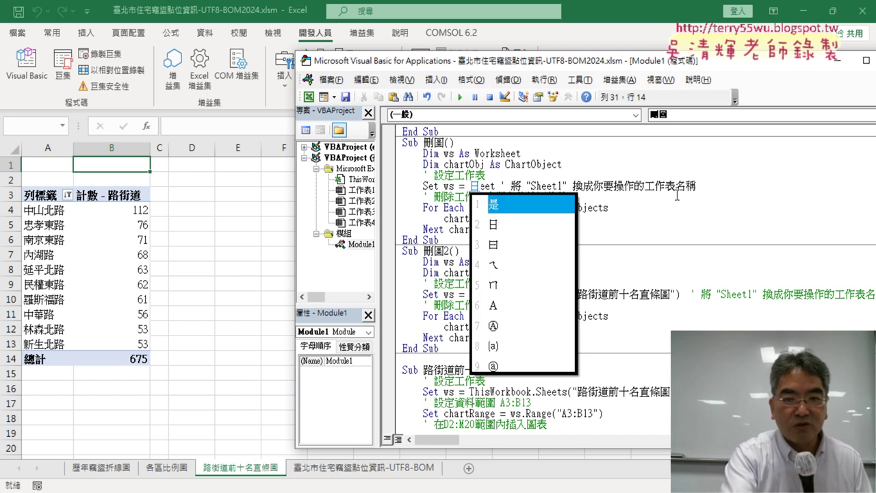
key(shift)
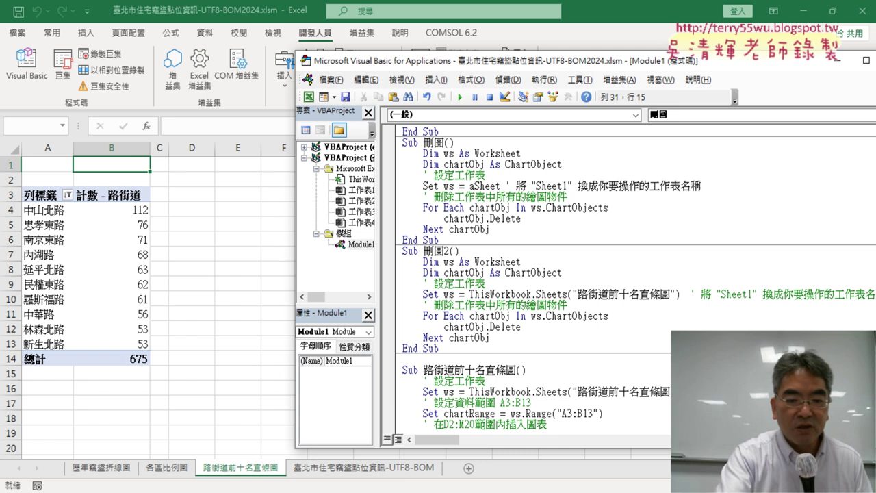
text(ct)
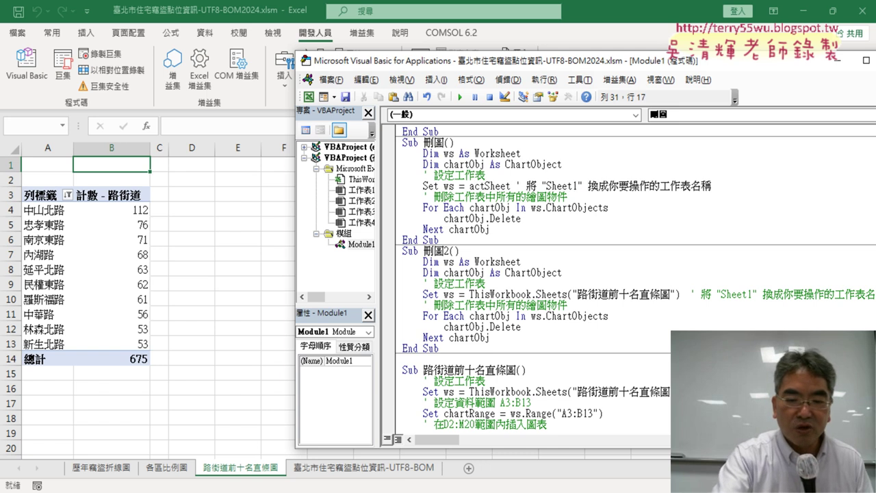
text(ive)
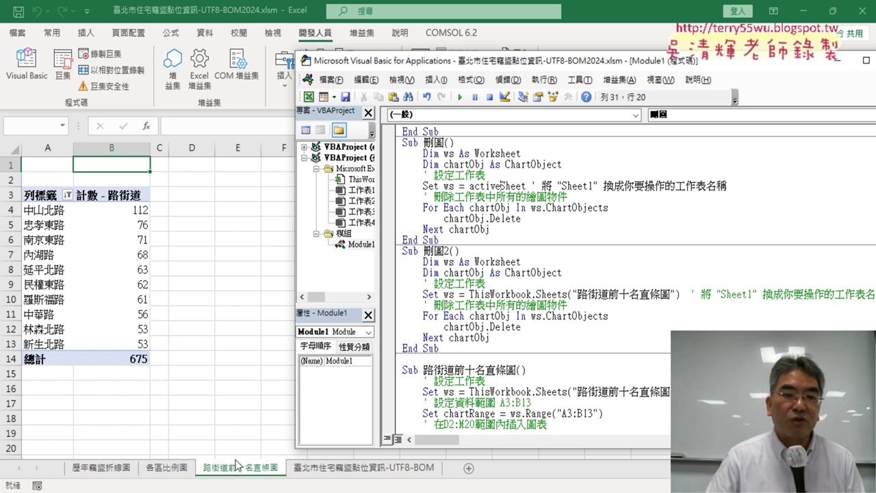
click(562, 207)
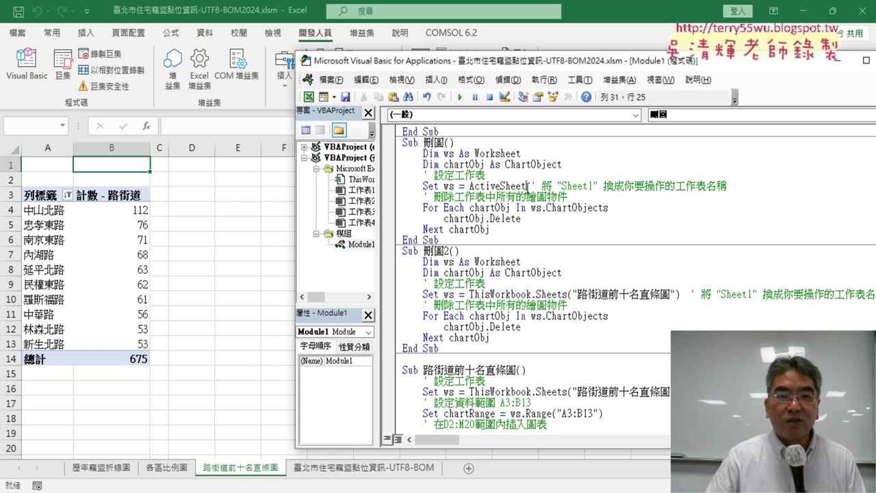
drag(527, 185, 480, 185)
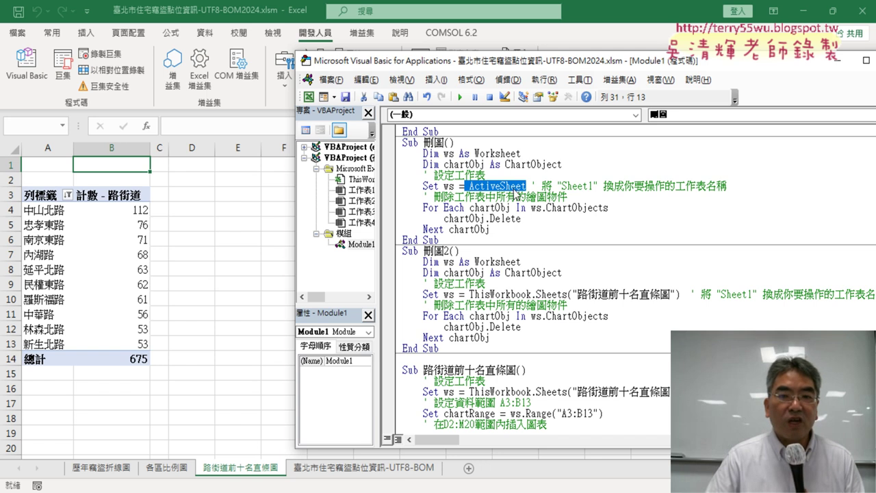
Delete Sub 刪圖2, then draw the street column chart and clear it with 刪圖.
drag(441, 348, 404, 252)
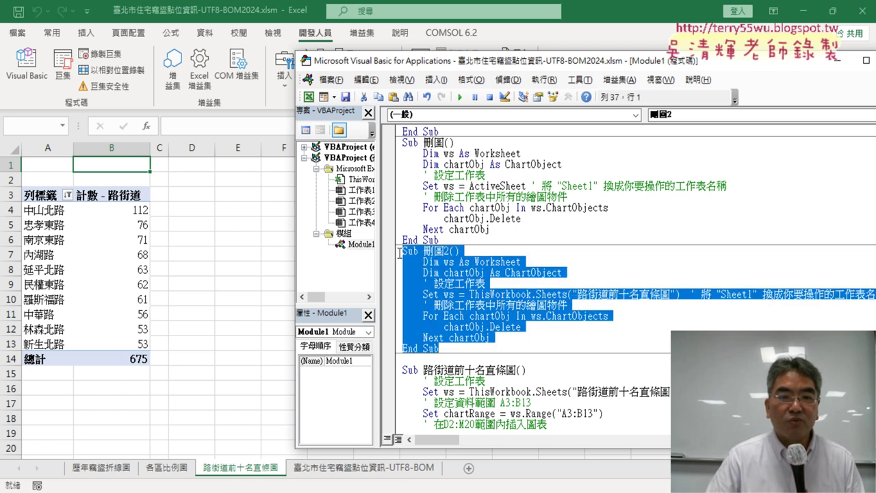
key(Delete)
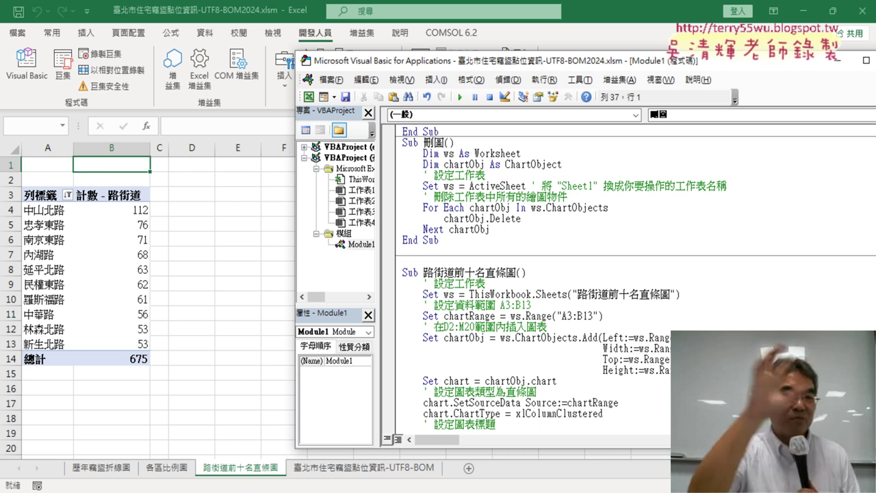
click(515, 327)
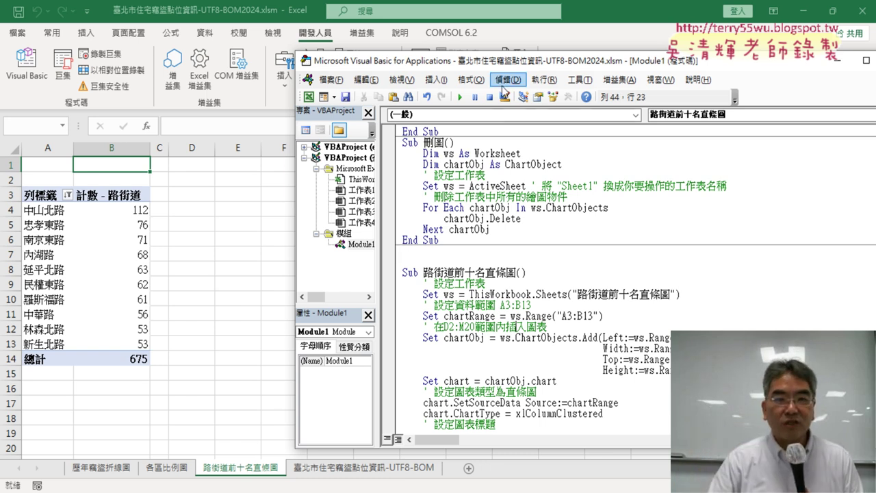
click(462, 98)
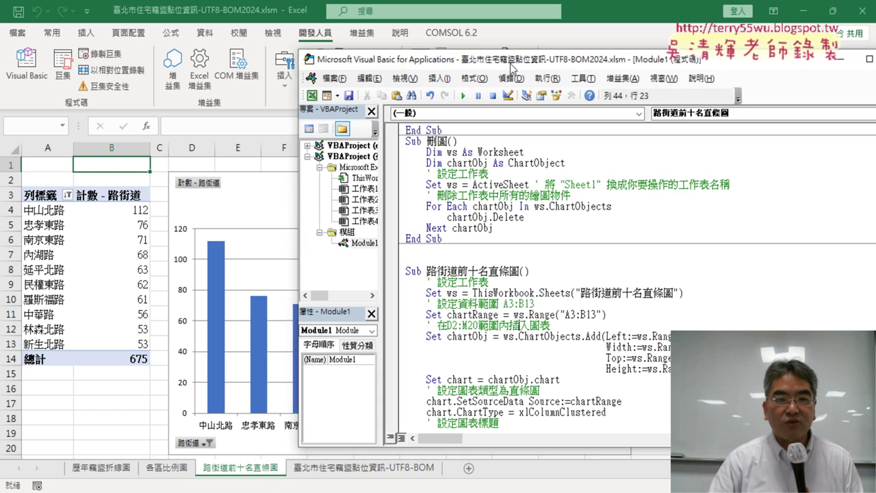
drag(517, 61, 649, 59)
click(592, 95)
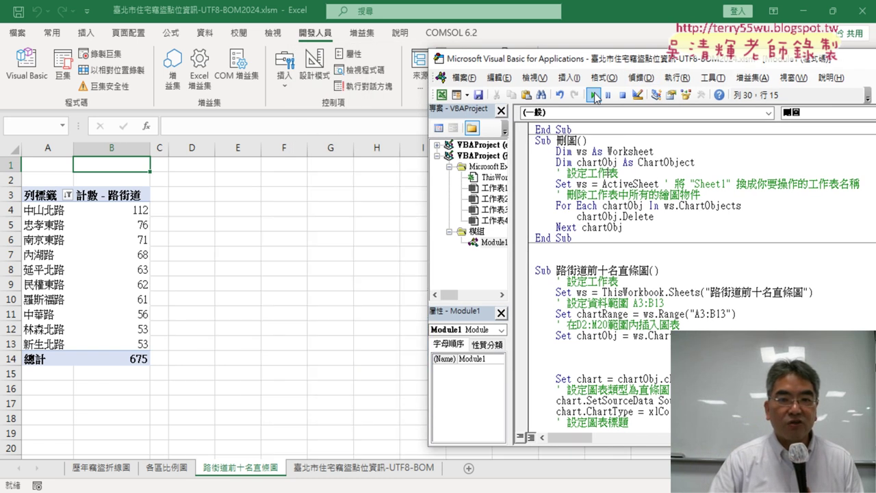
On the 歷年竊盜折線圖 sheet, draw the line chart and remove it with 刪圖, then return to the street sheet.
click(103, 468)
click(26, 65)
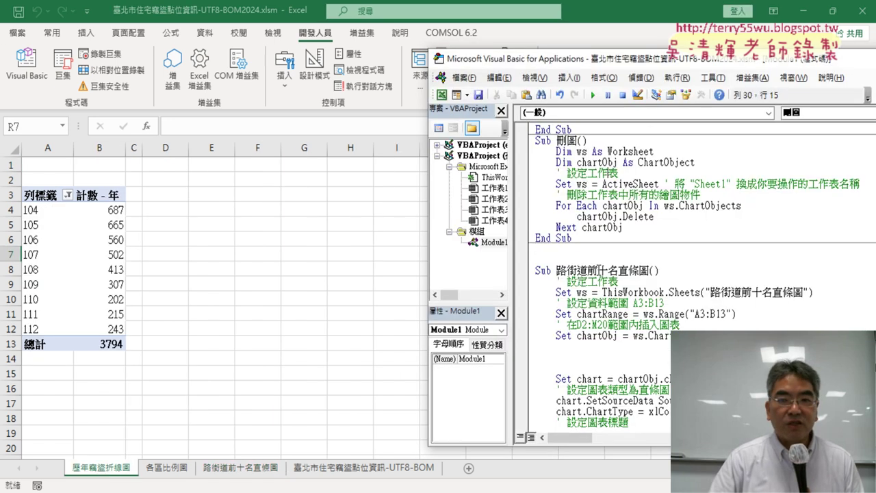
scroll(620, 253, up, 8)
click(632, 212)
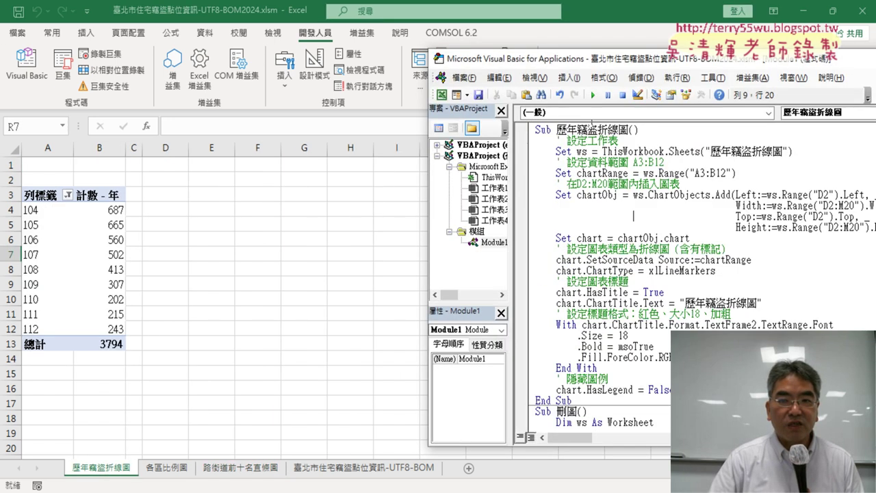
click(593, 95)
scroll(584, 251, down, 3)
scroll(584, 251, down, 2)
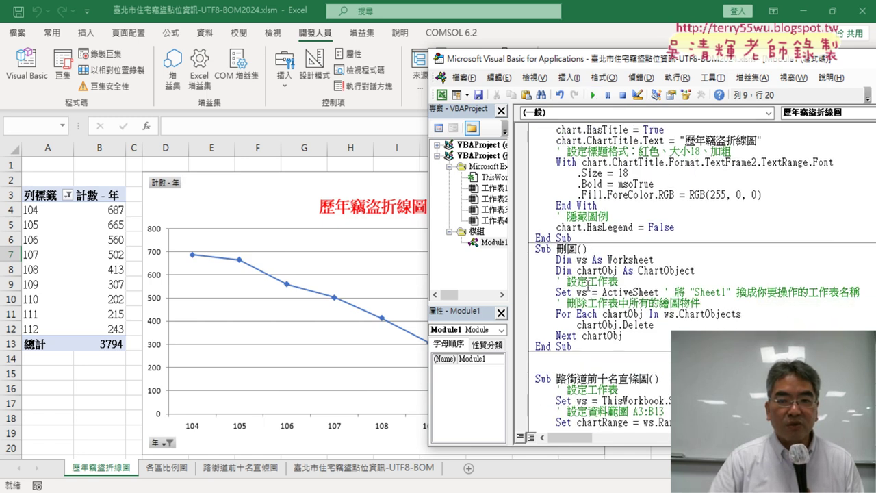
click(588, 292)
click(593, 95)
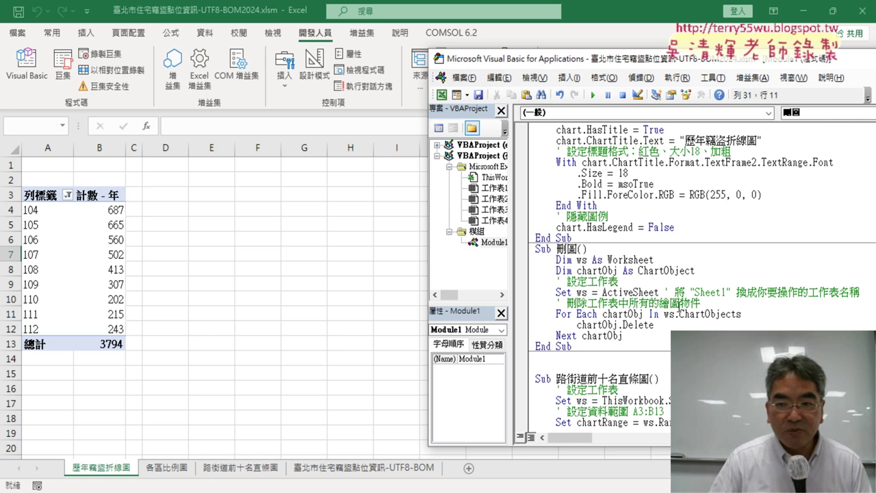
drag(659, 292, 602, 292)
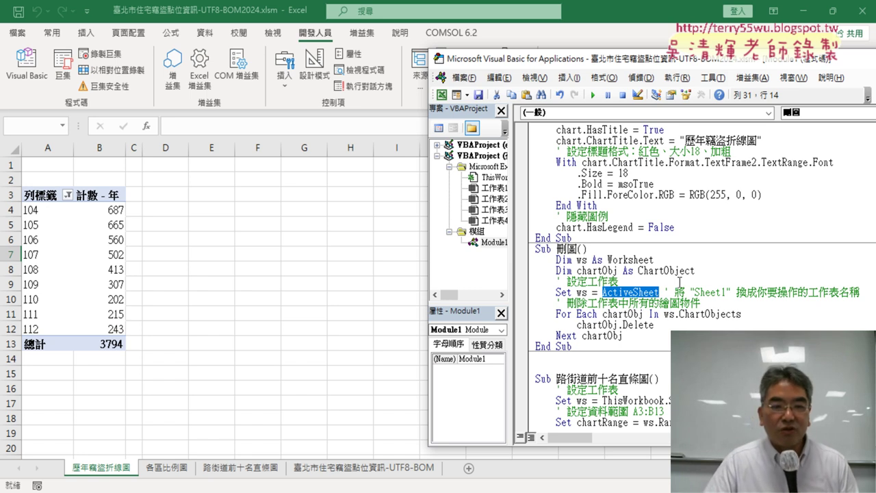
click(245, 470)
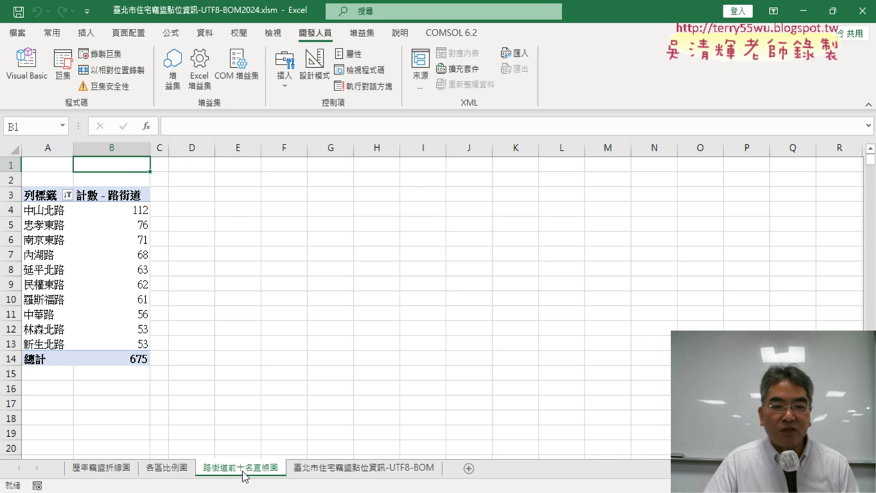
Copy both macro buttons from 歷年竊盜折線圖 onto the street sheet, right of the pivot table.
click(117, 469)
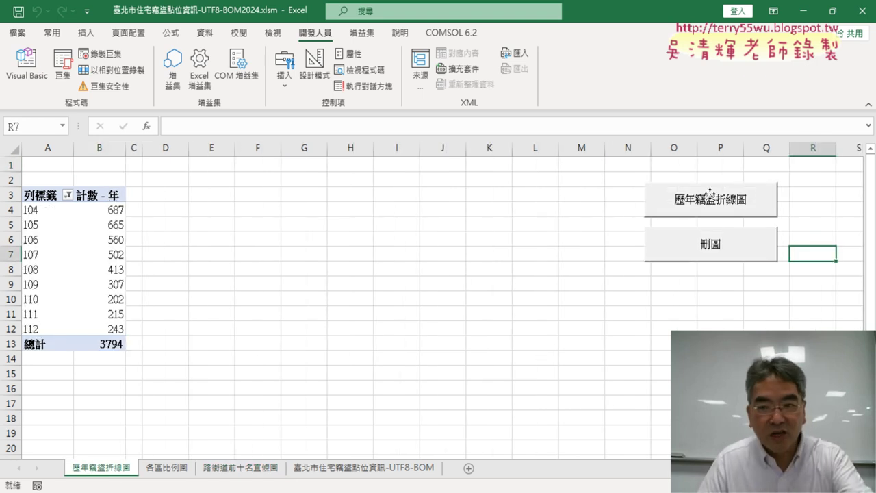
ctrl+click(712, 200)
ctrl+click(707, 240)
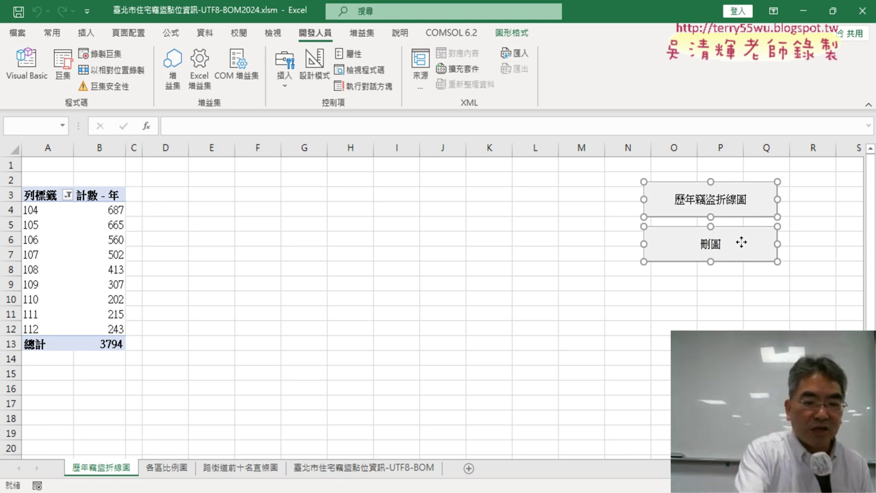
click(274, 467)
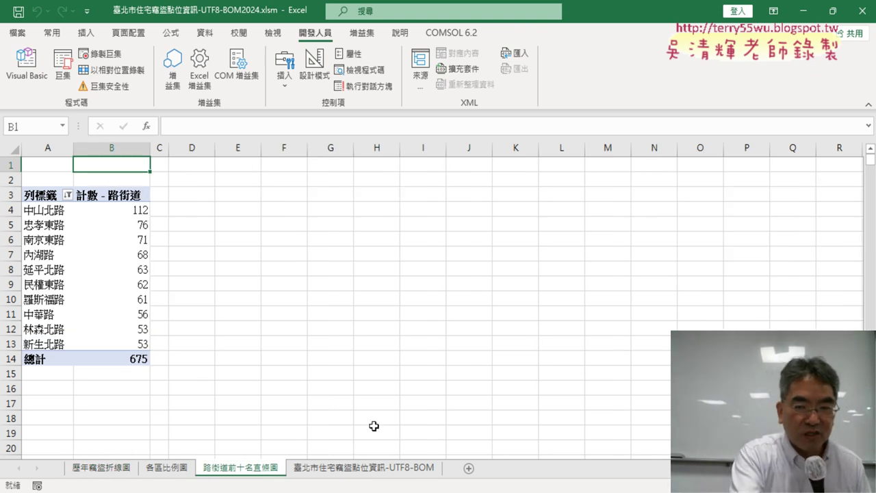
key(ctrl+v)
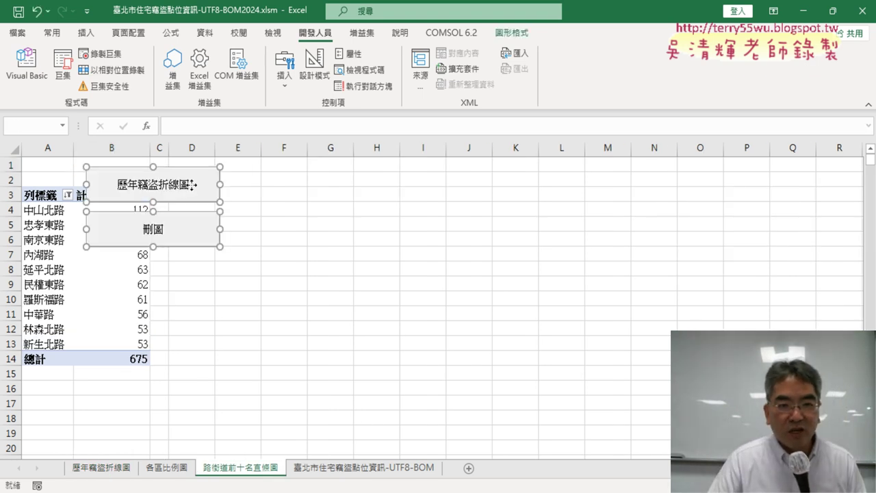
drag(193, 184, 733, 197)
click(746, 313)
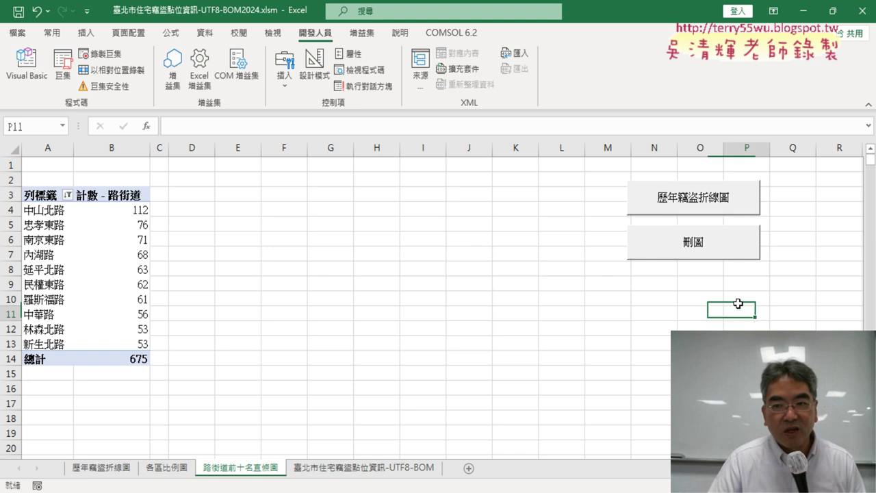
Assign the 路街道前十名直條圖 macro to the pasted chart-drawing button.
right_click(724, 202)
click(753, 314)
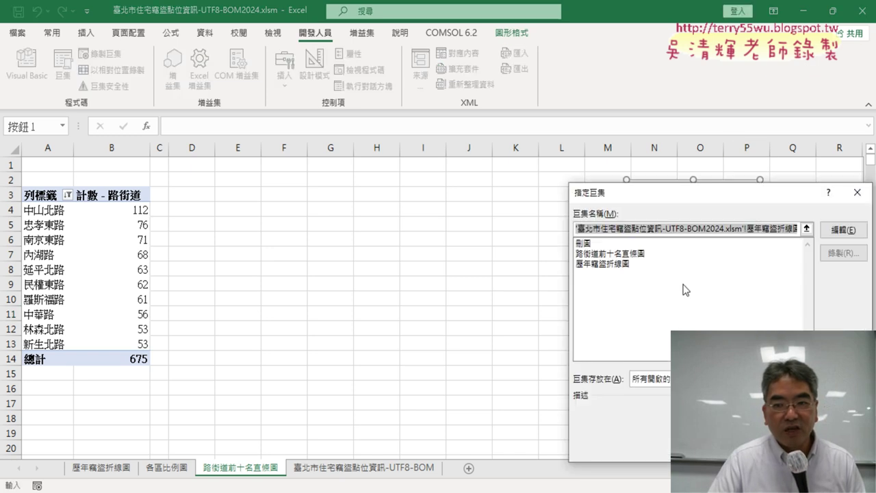
click(653, 252)
drag(660, 231, 538, 226)
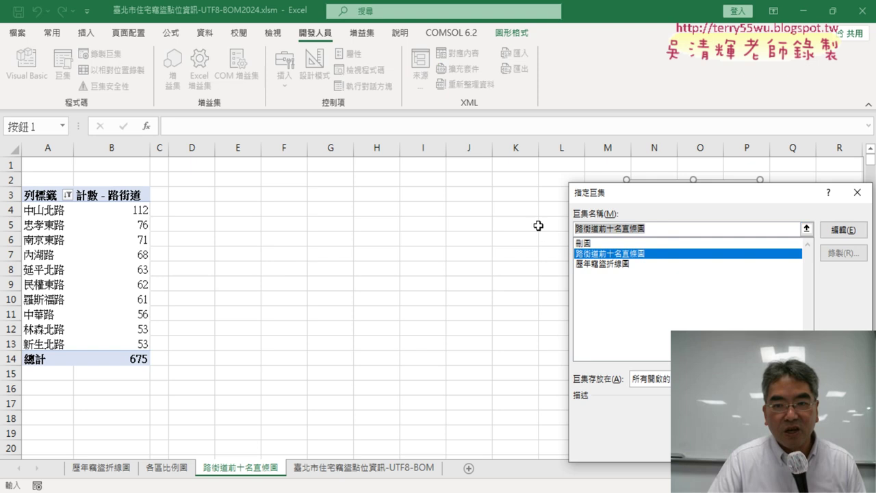
right_click(606, 229)
click(629, 268)
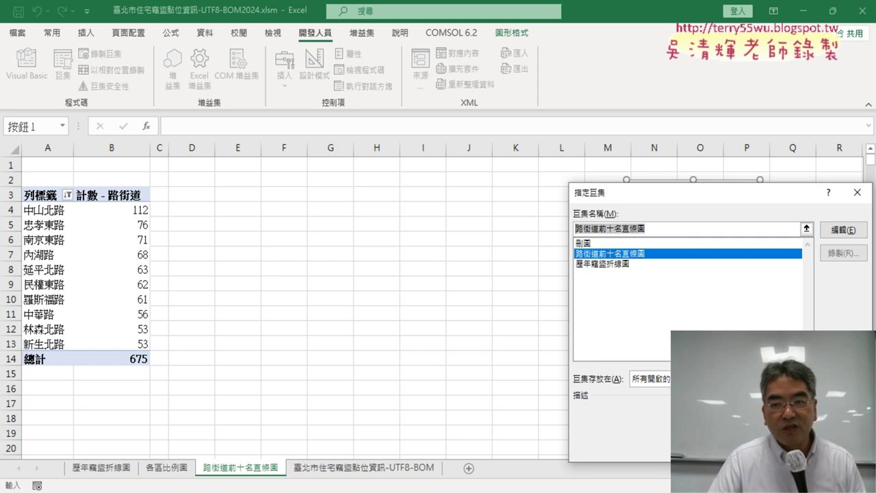
click(783, 445)
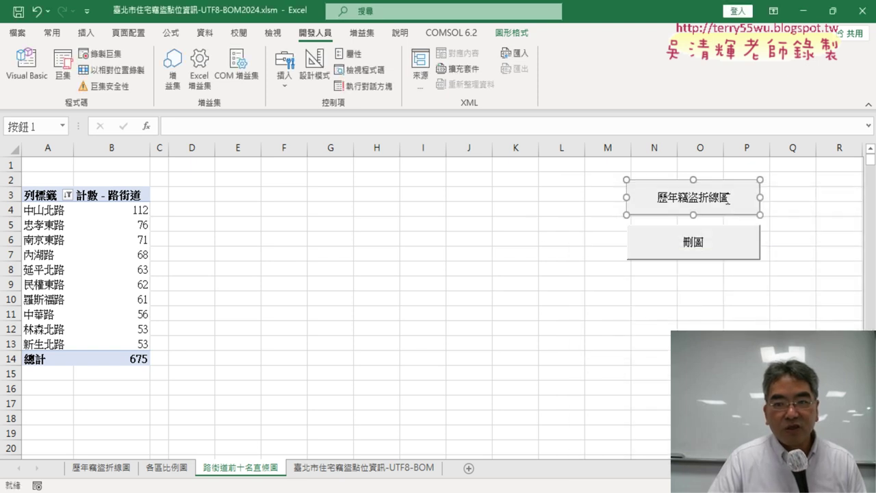
Relabel the chart button 路街道前十名直條圖.
click(741, 198)
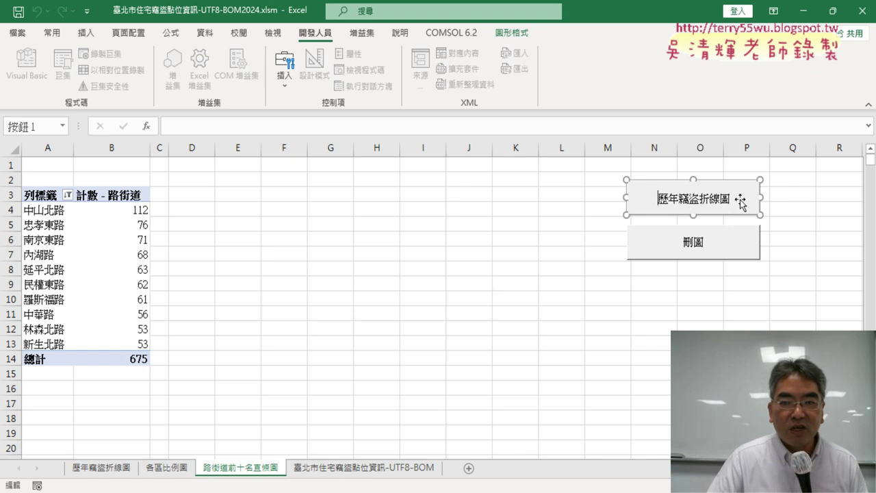
key(Delete)
key(Delete)
key(Delete)
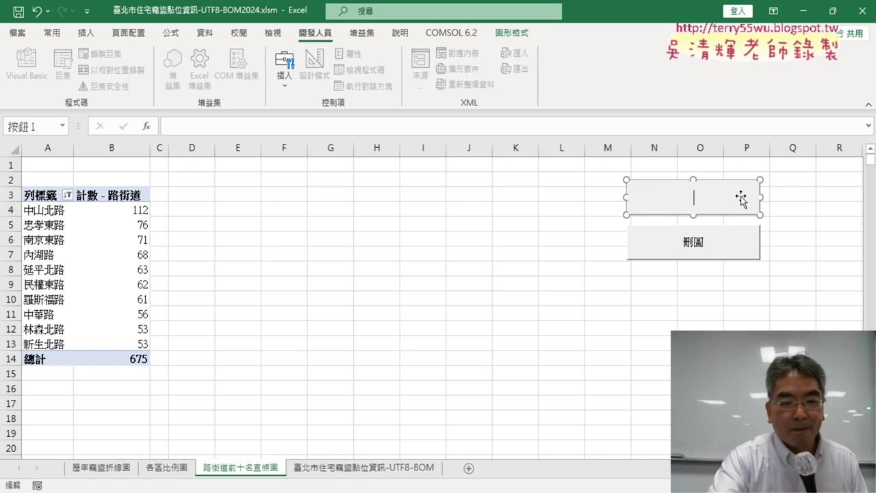
key(Delete)
text(路街道前十名直條圖)
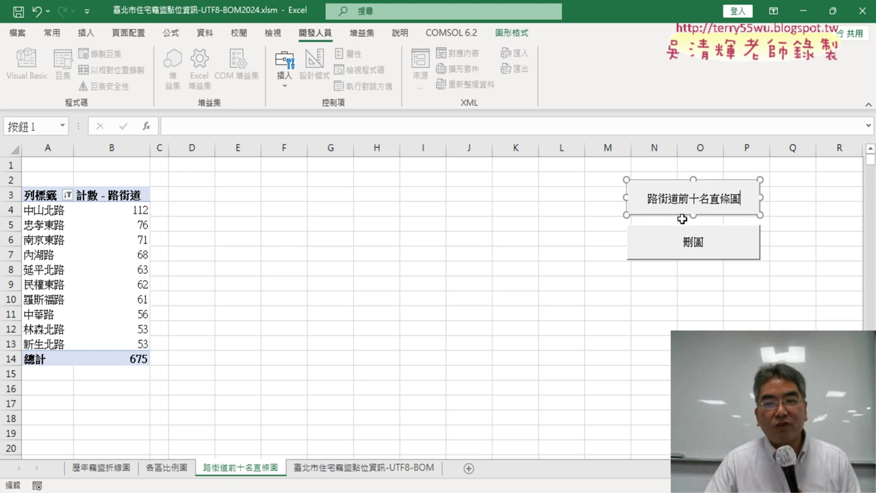
click(714, 329)
Draw and delete the top-ten streets bar chart twice with the sheet's buttons.
click(732, 203)
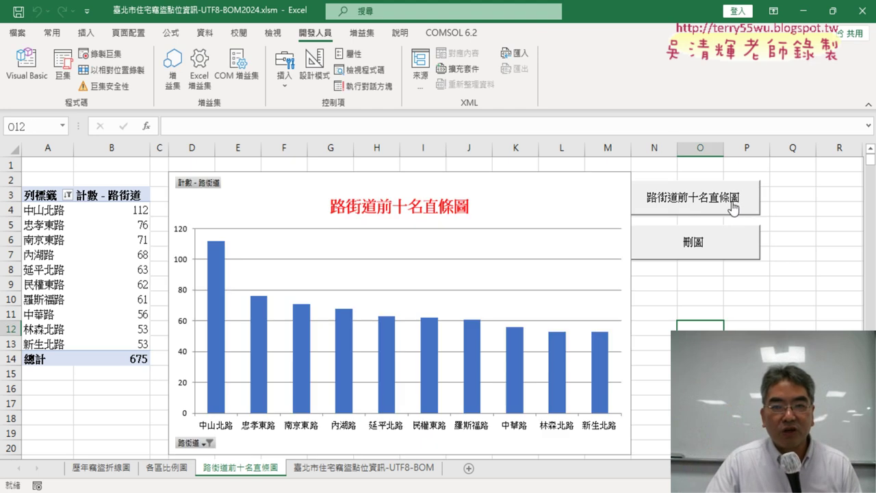
click(724, 251)
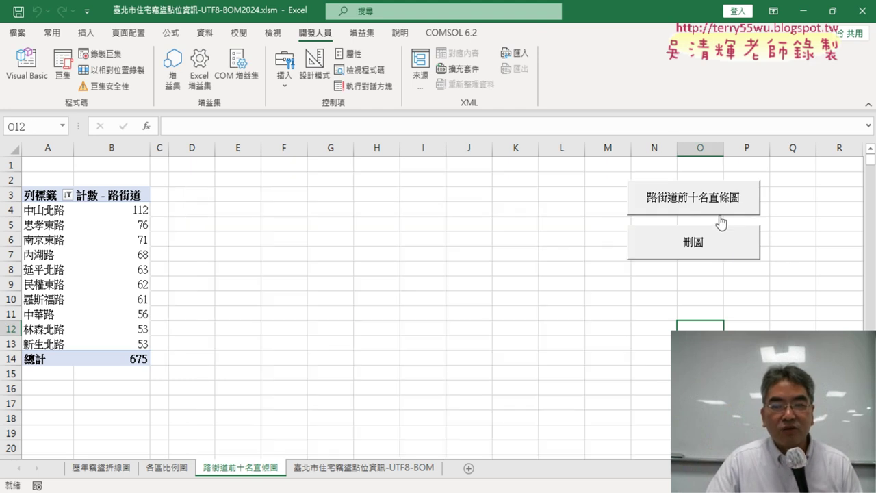
click(727, 217)
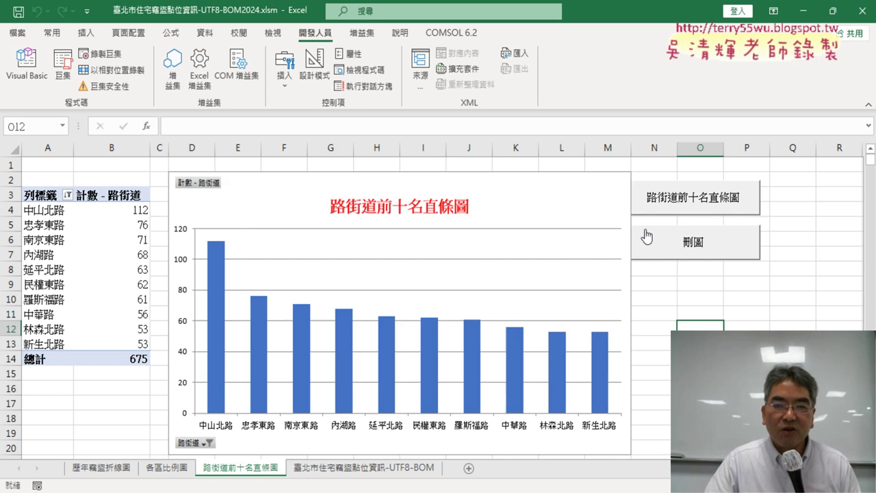
click(694, 245)
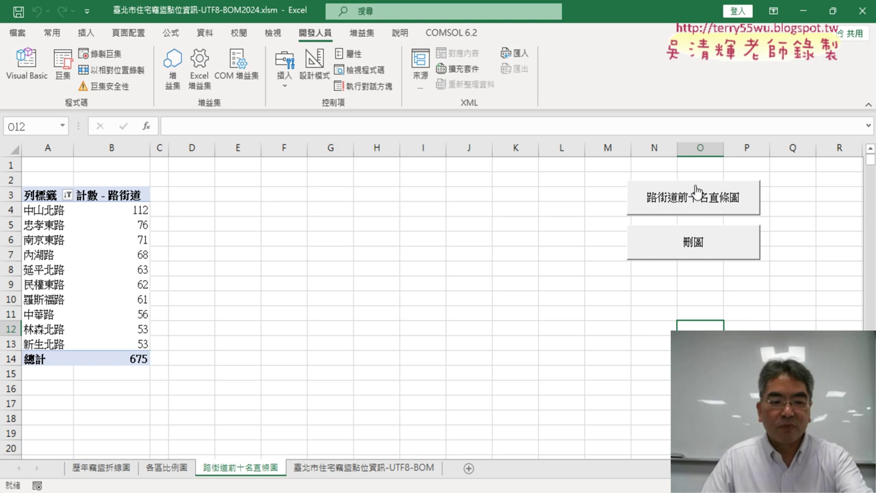
Shift the chart-drawing and 刪圖 buttons together slightly to the right.
ctrl+click(695, 190)
ctrl+click(695, 239)
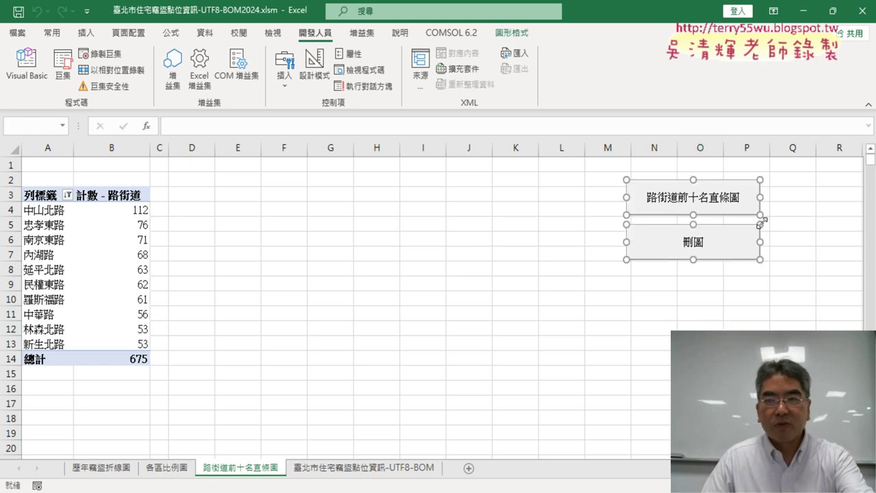
drag(724, 197, 763, 196)
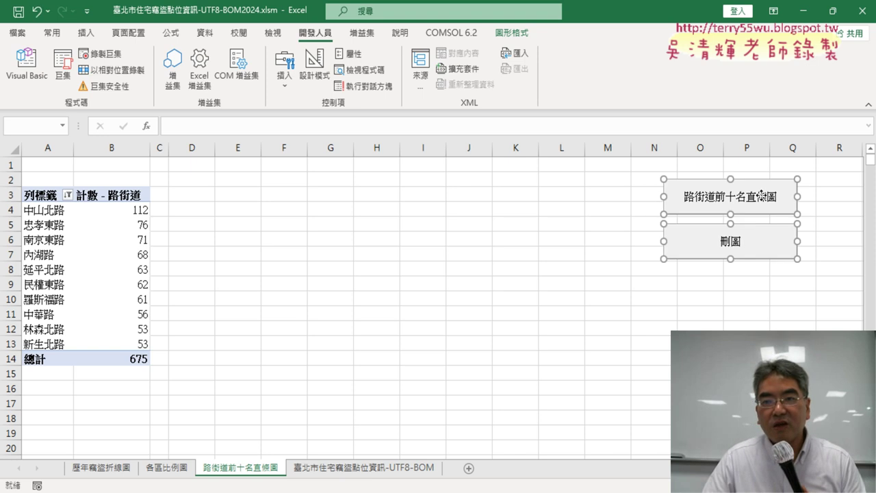
click(798, 315)
Draw and delete the bar chart three times with the moved buttons, leaving no chart.
click(761, 212)
click(759, 245)
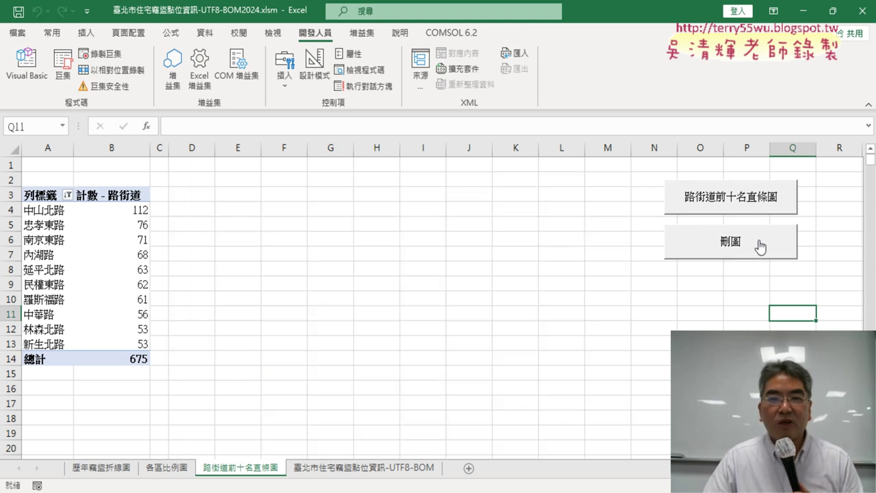
click(763, 213)
click(762, 235)
click(762, 212)
click(764, 243)
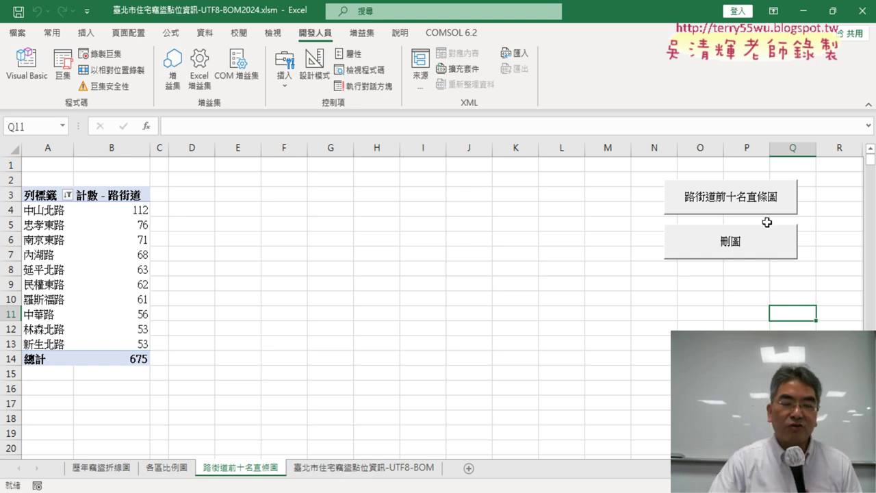
Inspect the extracted street column H on the raw burglary data sheet.
click(402, 472)
click(659, 147)
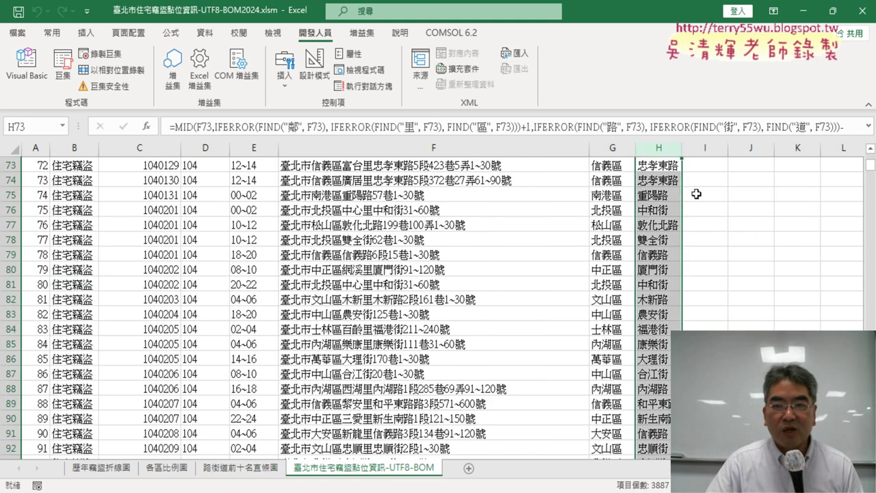
drag(870, 169, 870, 157)
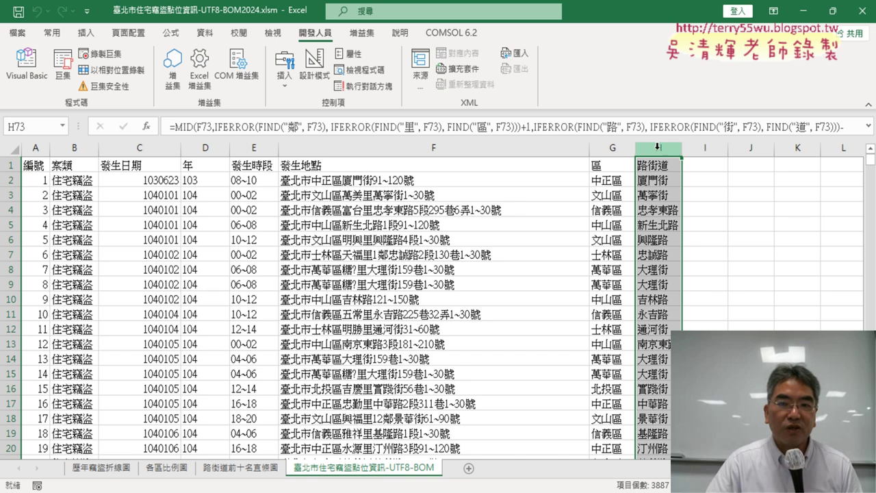
On 歷年竊盜折線圖, draw, delete and redraw the yearly burglary line chart.
click(101, 472)
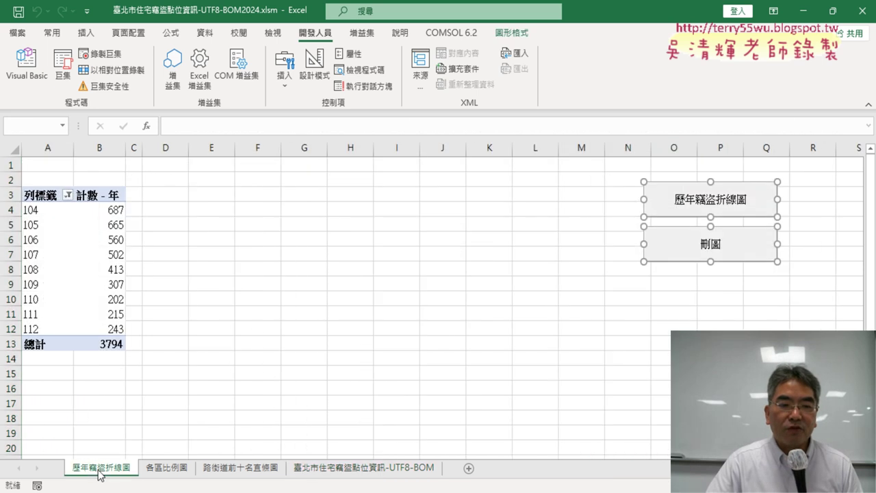
click(652, 330)
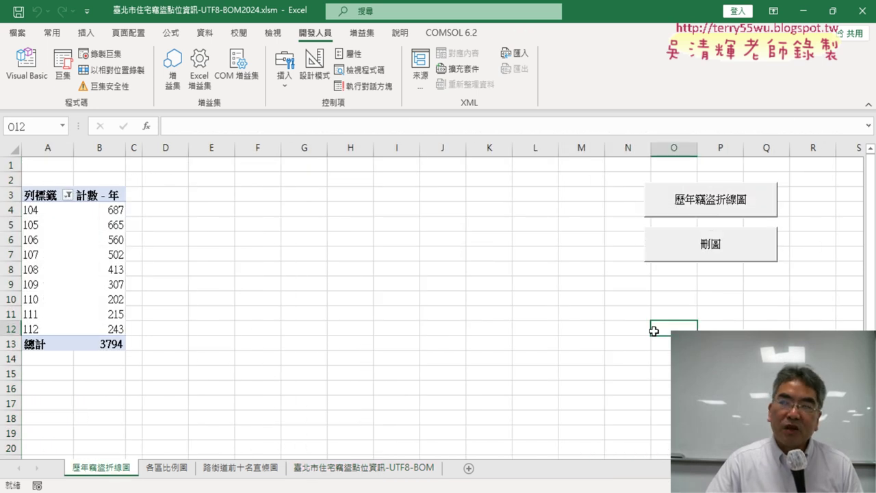
click(691, 218)
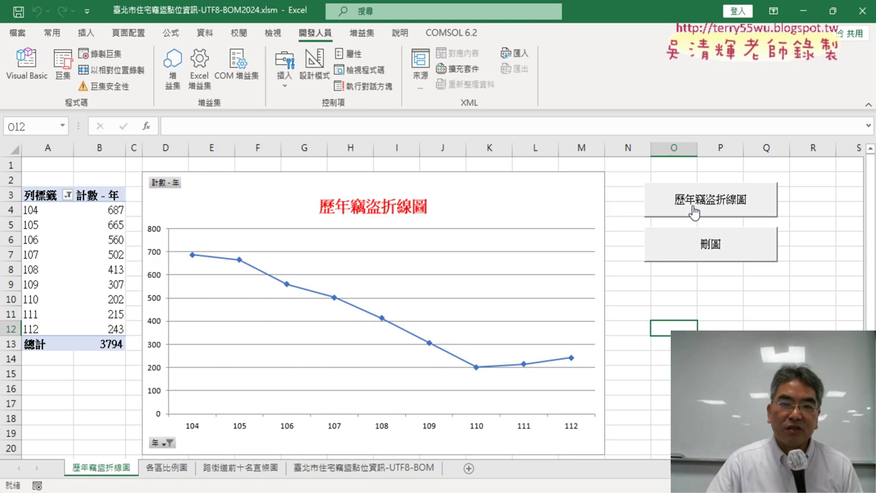
click(700, 254)
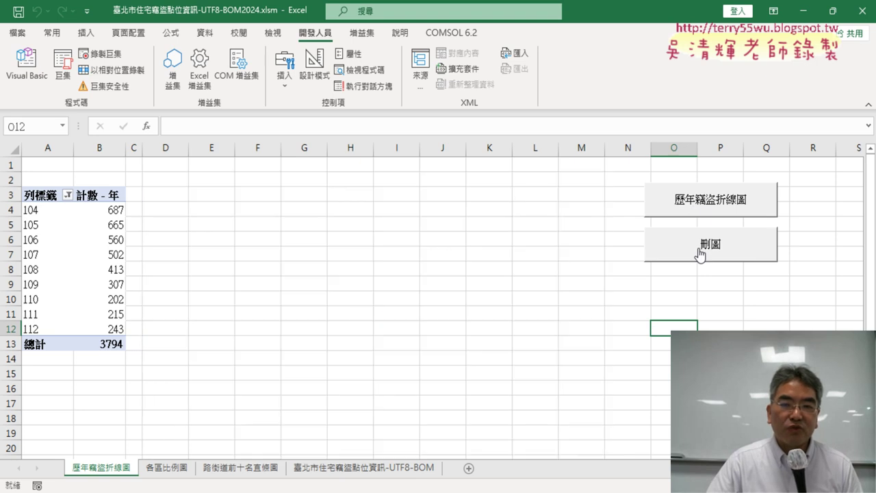
click(704, 211)
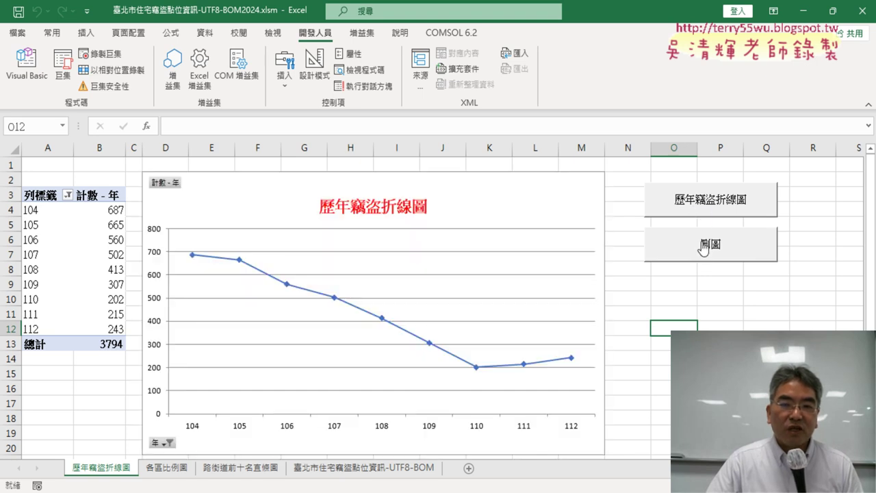
On 路街道前十名直條圖, repeatedly draw and delete the top-ten bar chart, ending drawn.
click(164, 470)
click(237, 469)
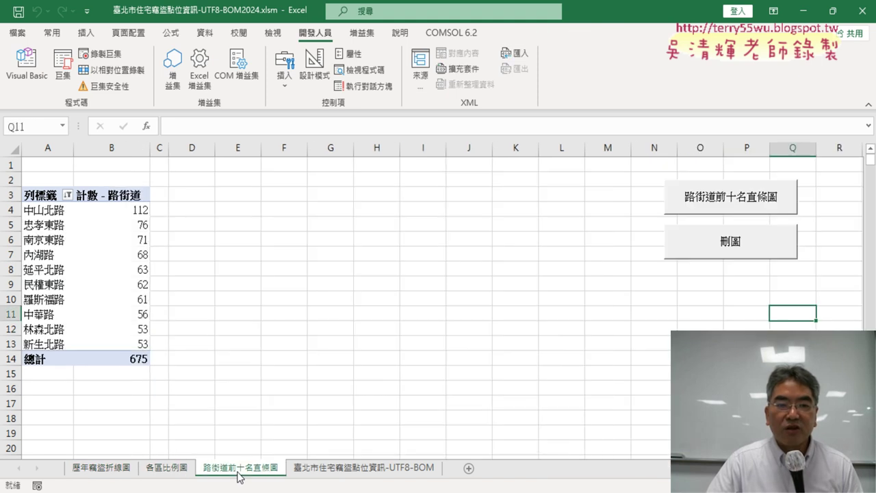
click(719, 207)
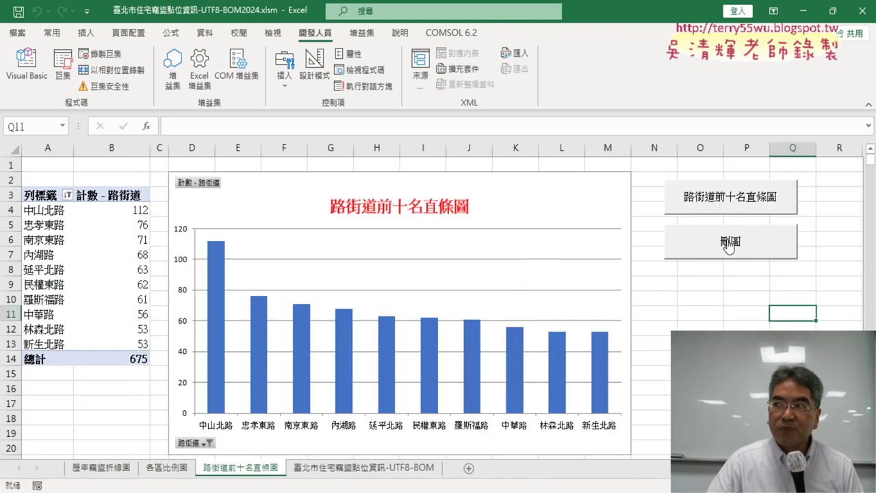
click(728, 246)
click(739, 204)
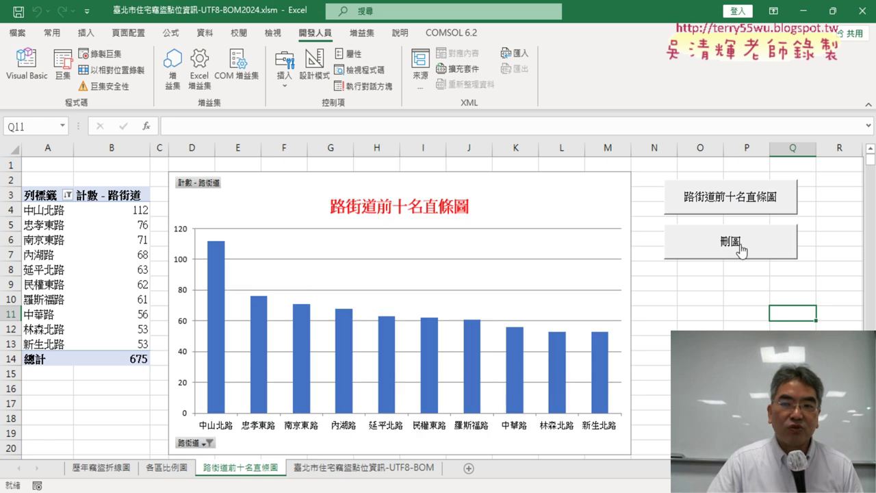
click(741, 250)
click(741, 201)
click(741, 241)
click(739, 197)
click(730, 240)
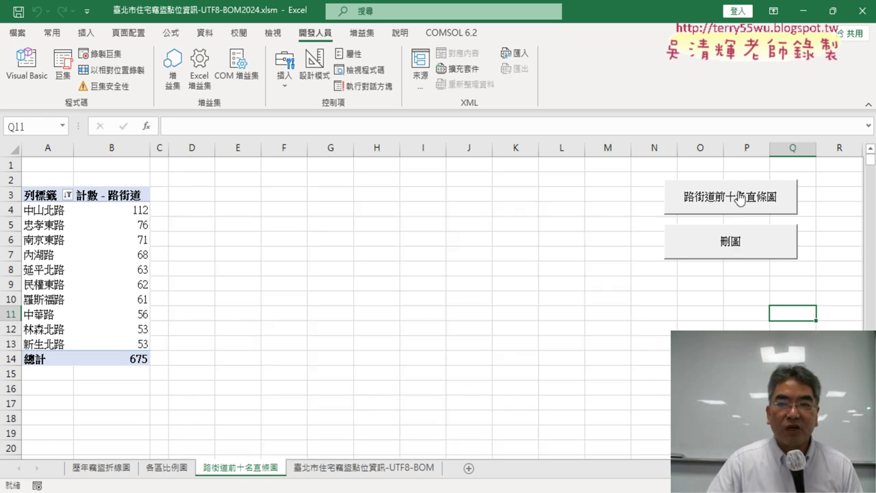
click(739, 196)
click(743, 236)
click(737, 199)
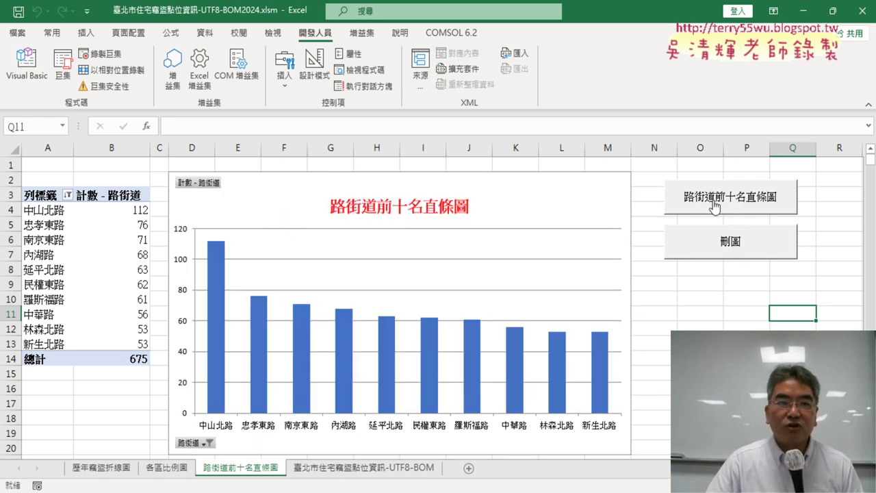
Save as Excel 啟用巨集的活頁簿 (*.xlsm) 臺北市住宅竊盜點位資訊-UTF8-BOM2024.xlsm, confirming overwrite.
click(16, 33)
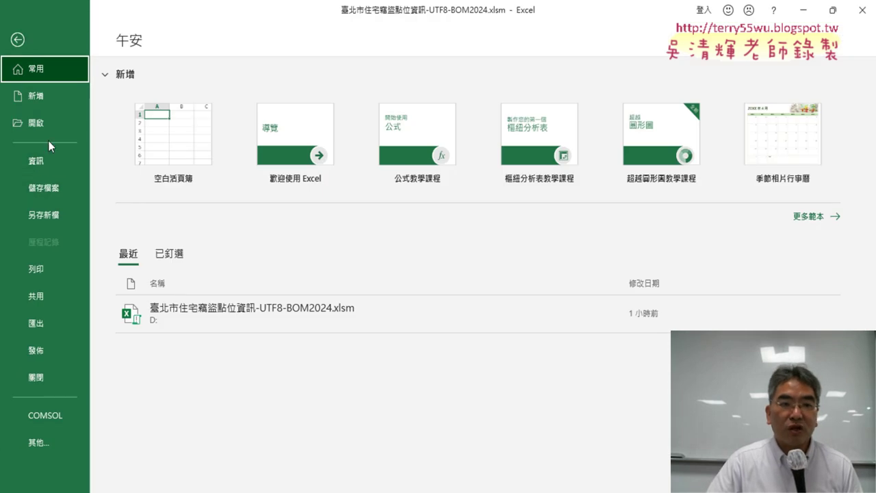
click(55, 216)
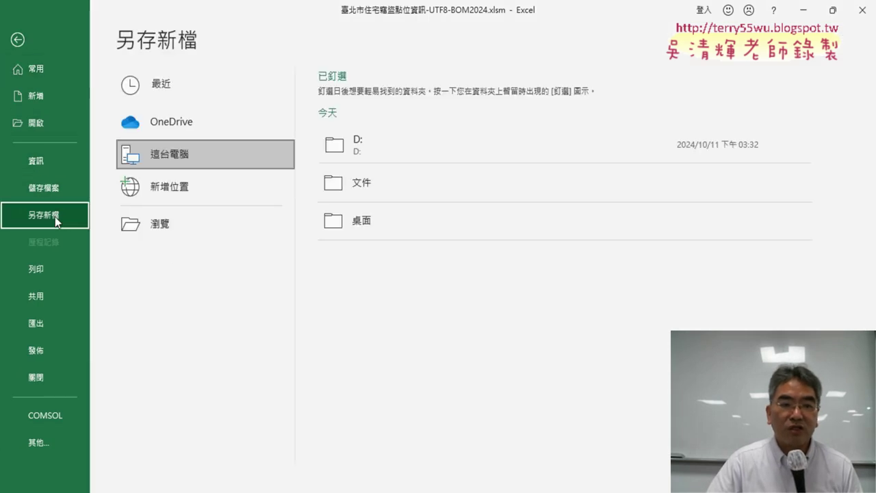
click(197, 231)
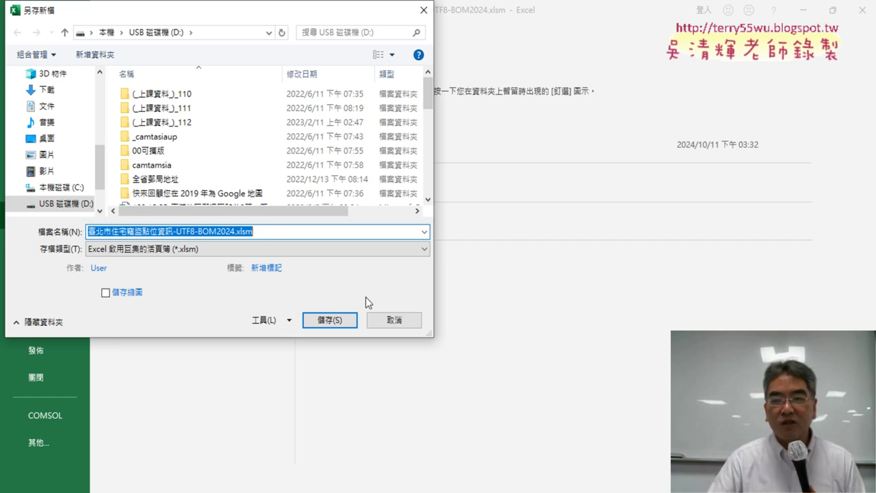
click(330, 321)
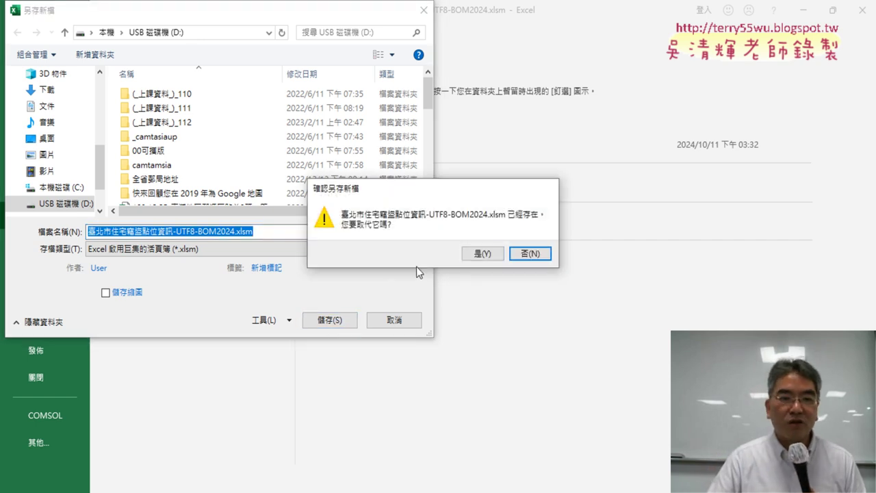
click(481, 254)
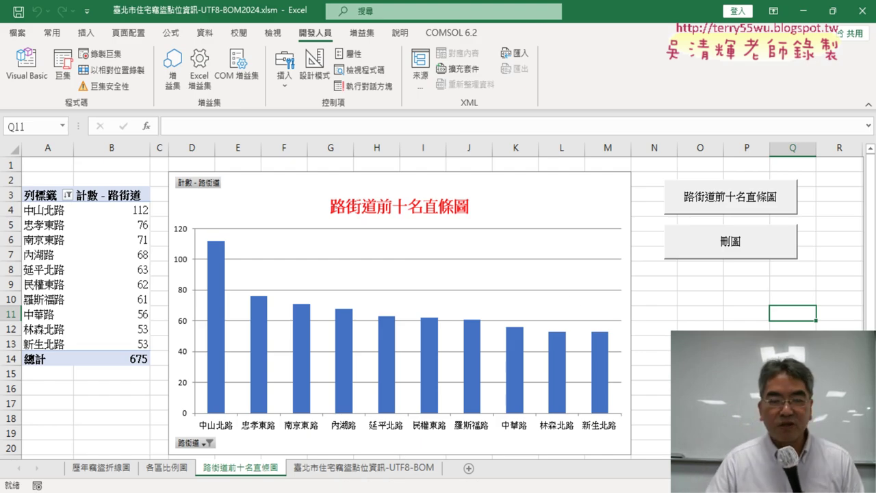
click(74, 471)
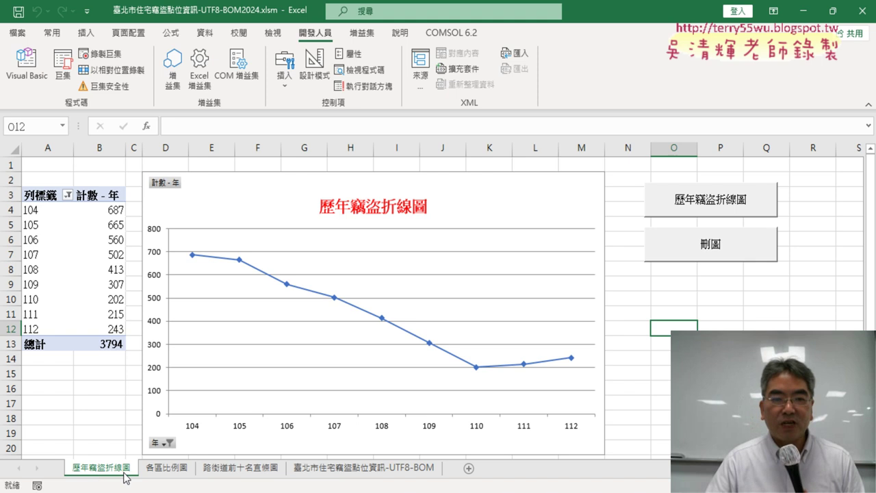
click(254, 469)
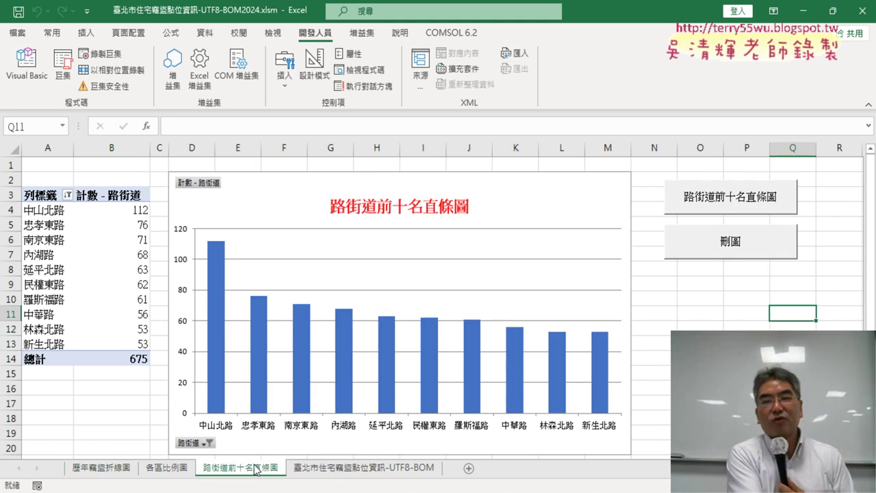